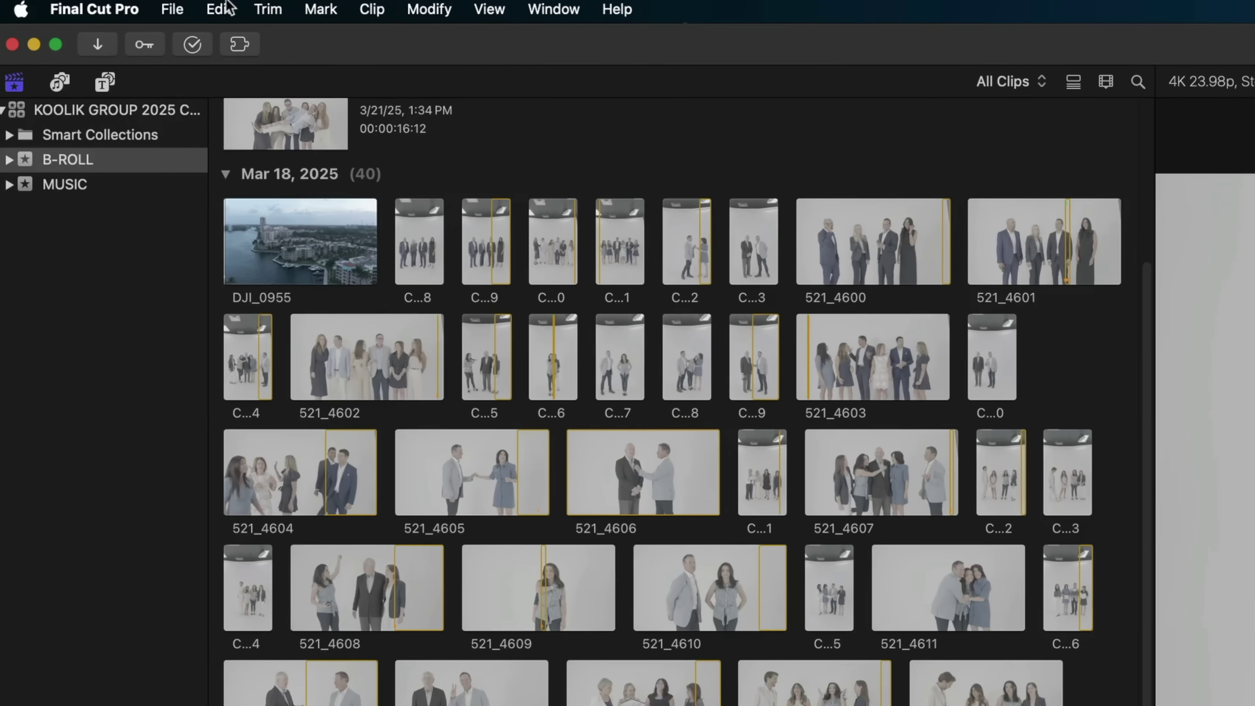
Step: Open the Edit menu to reach Undo Delete for the last deletion
click(105, 5)
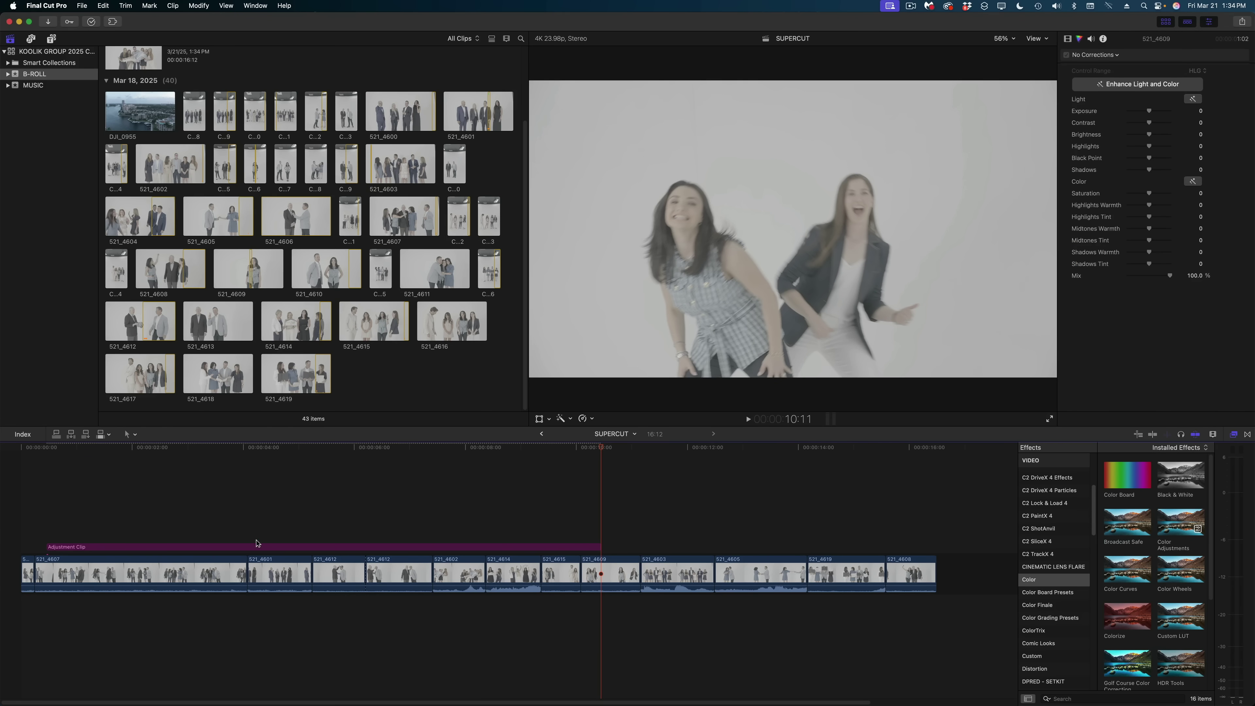
Step: Move the Adjustment Clip to the timeline start, extend it to about 15:23, and scale to 117%
drag(252, 549, 226, 547)
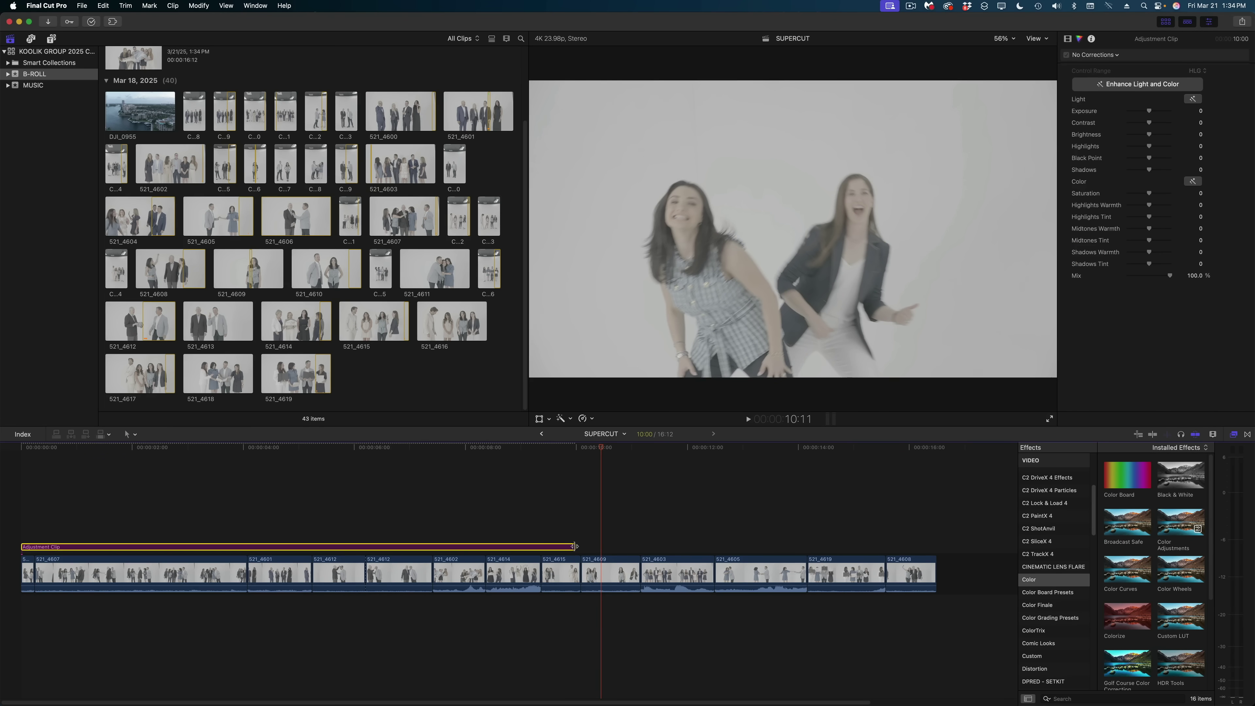
drag(575, 546, 909, 548)
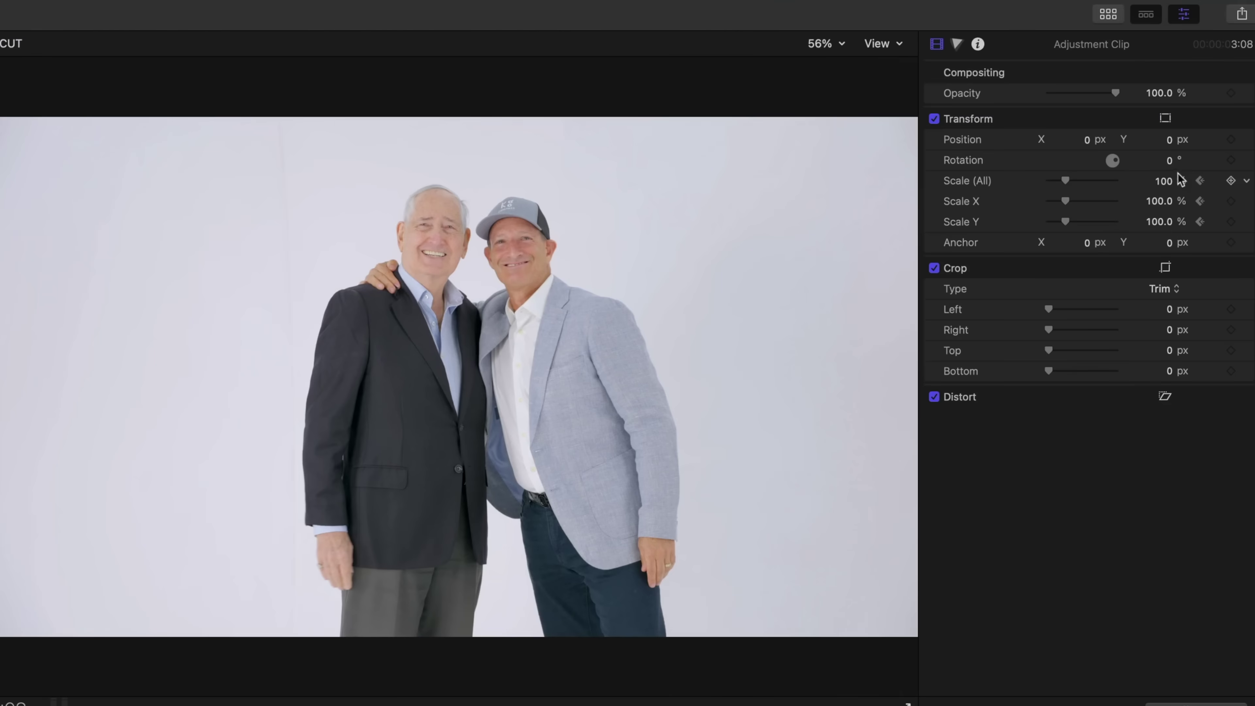
drag(1170, 187, 1175, 179)
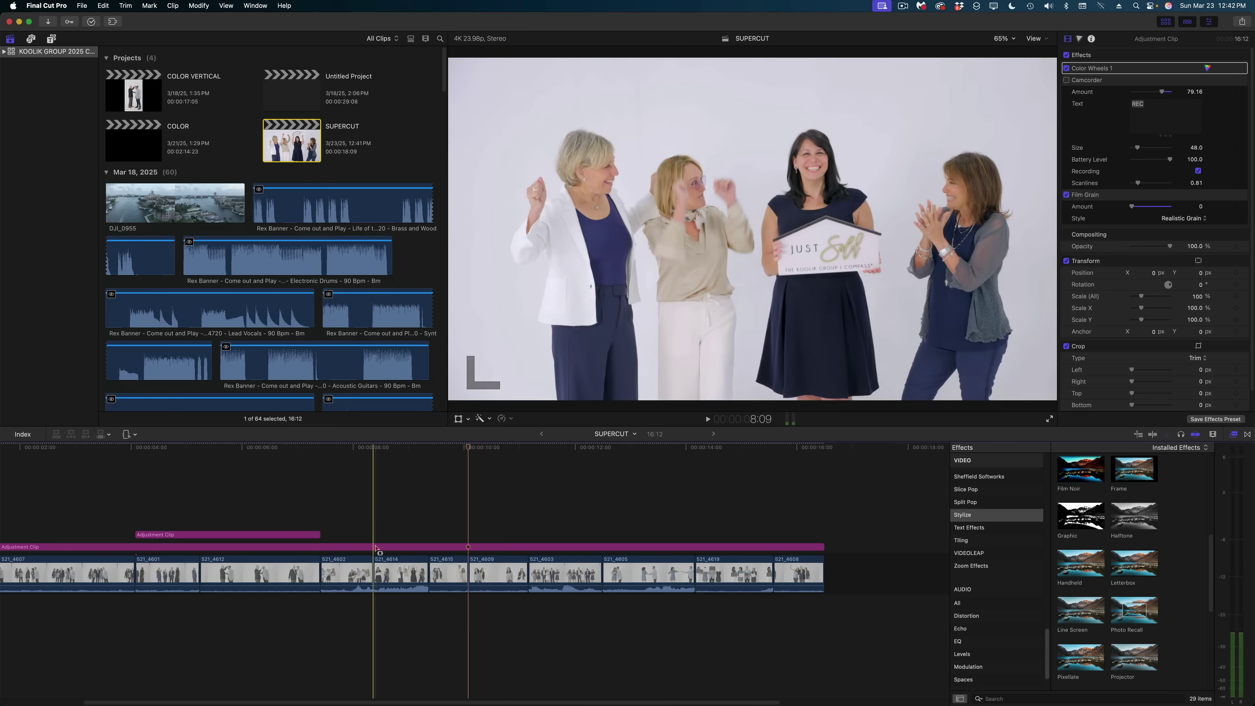
Step: Add a Handheld adjustment clip over shots 521_4614–521_4609 and park the playhead at 521_4609
drag(375, 566, 526, 579)
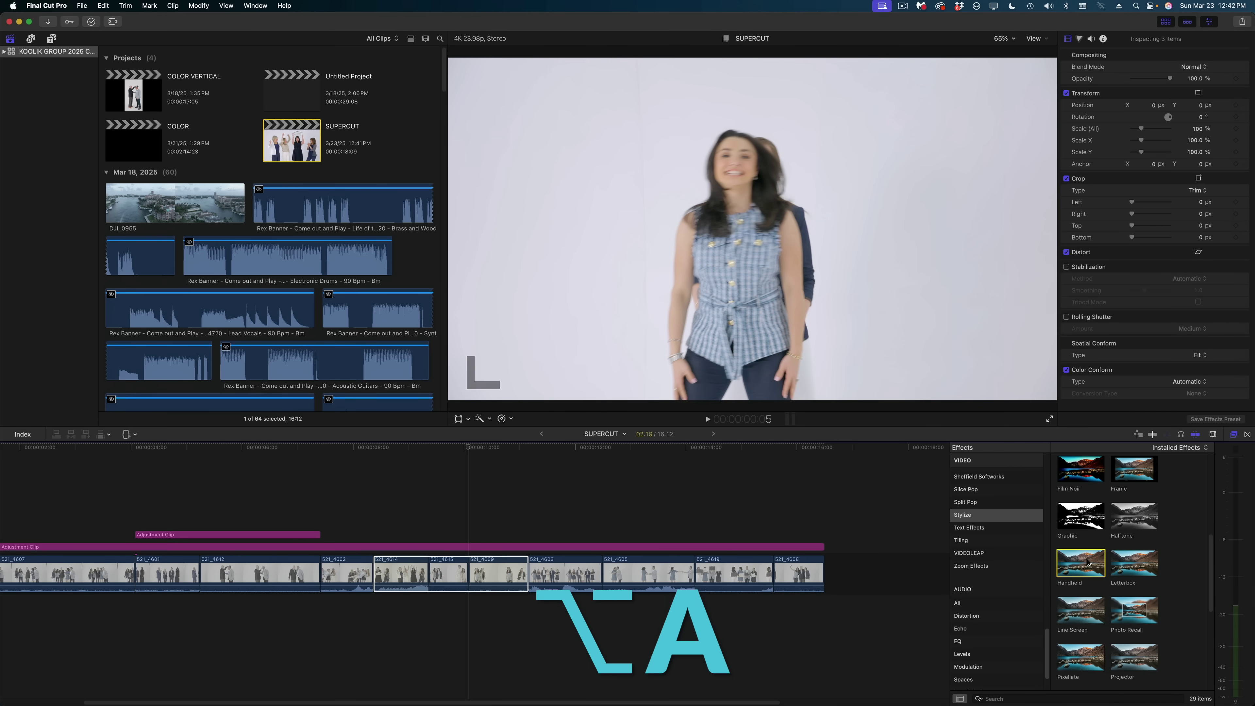
double_click(1081, 563)
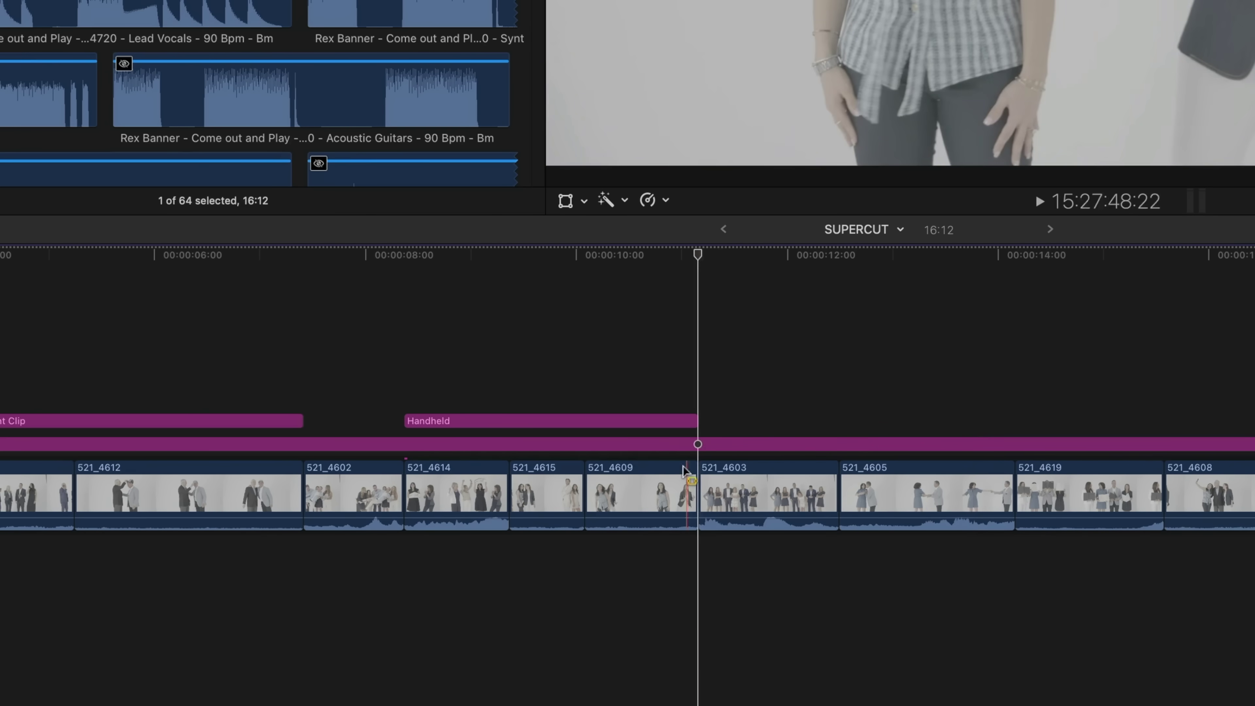
click(584, 326)
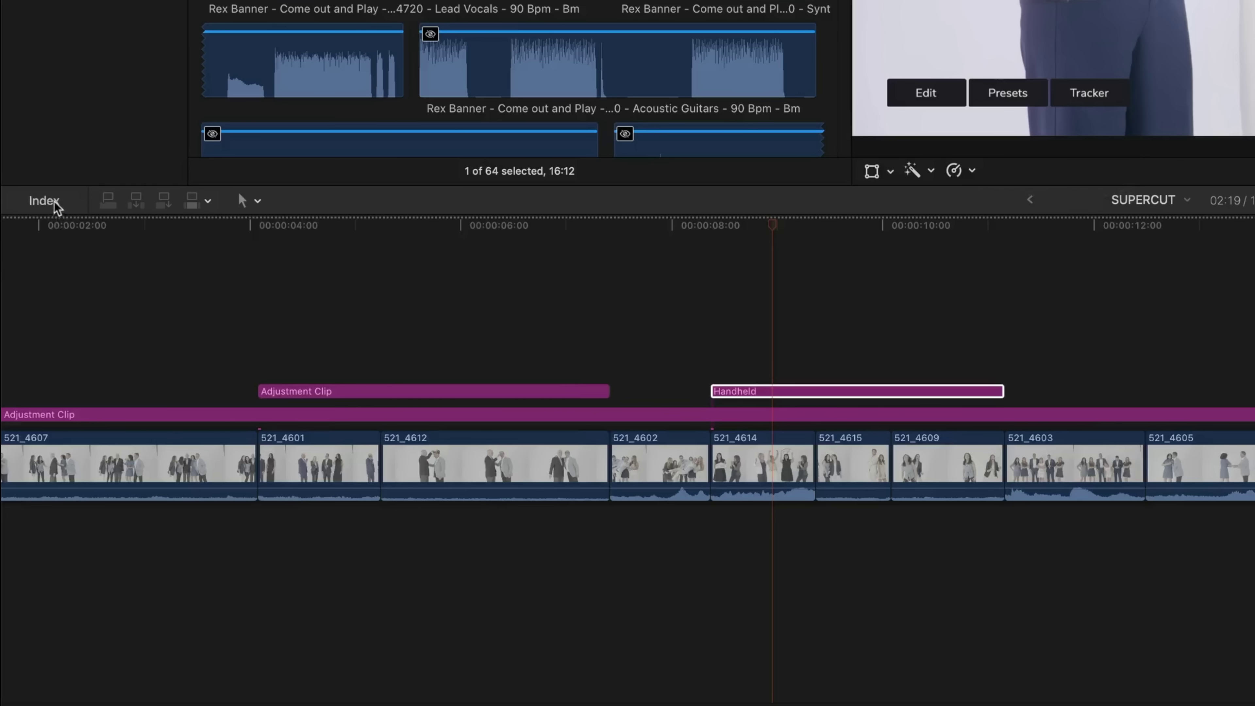
Step: Rename the Handheld adjustment clip to 'Handheld + Lens Glare' in the Timeline Index clip list
click(25, 434)
click(15, 467)
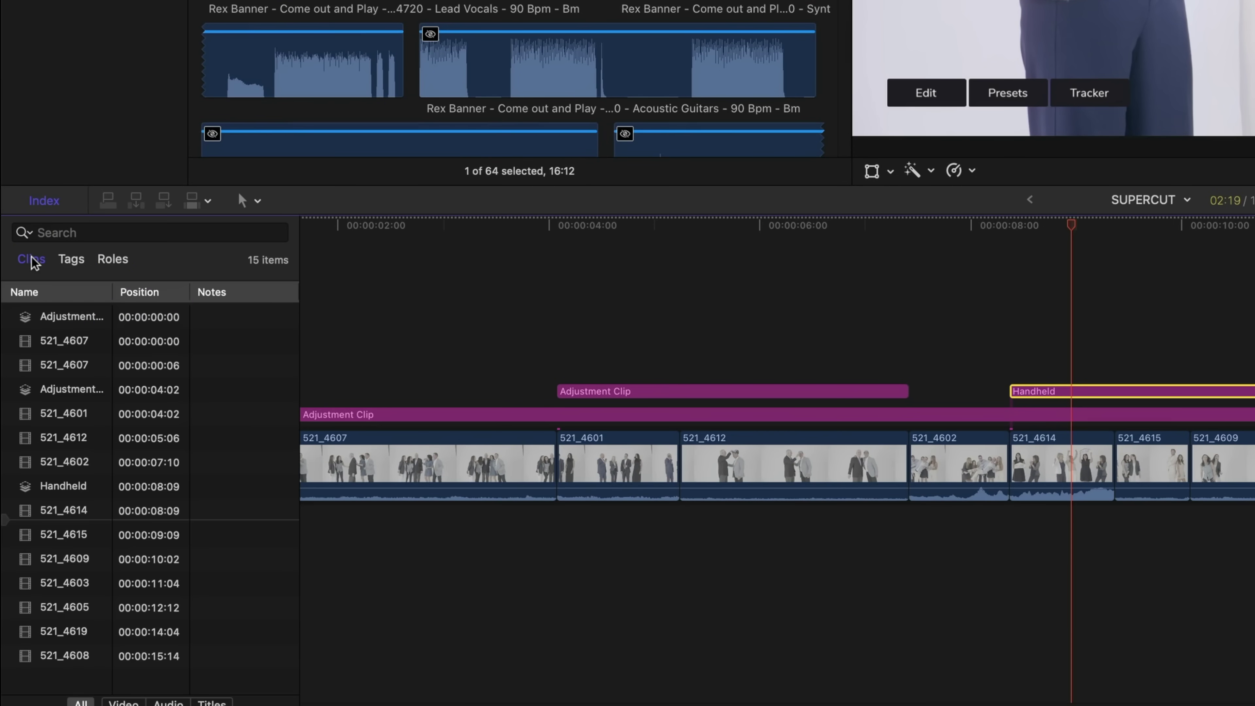
click(54, 314)
double_click(62, 487)
text(+ Len)
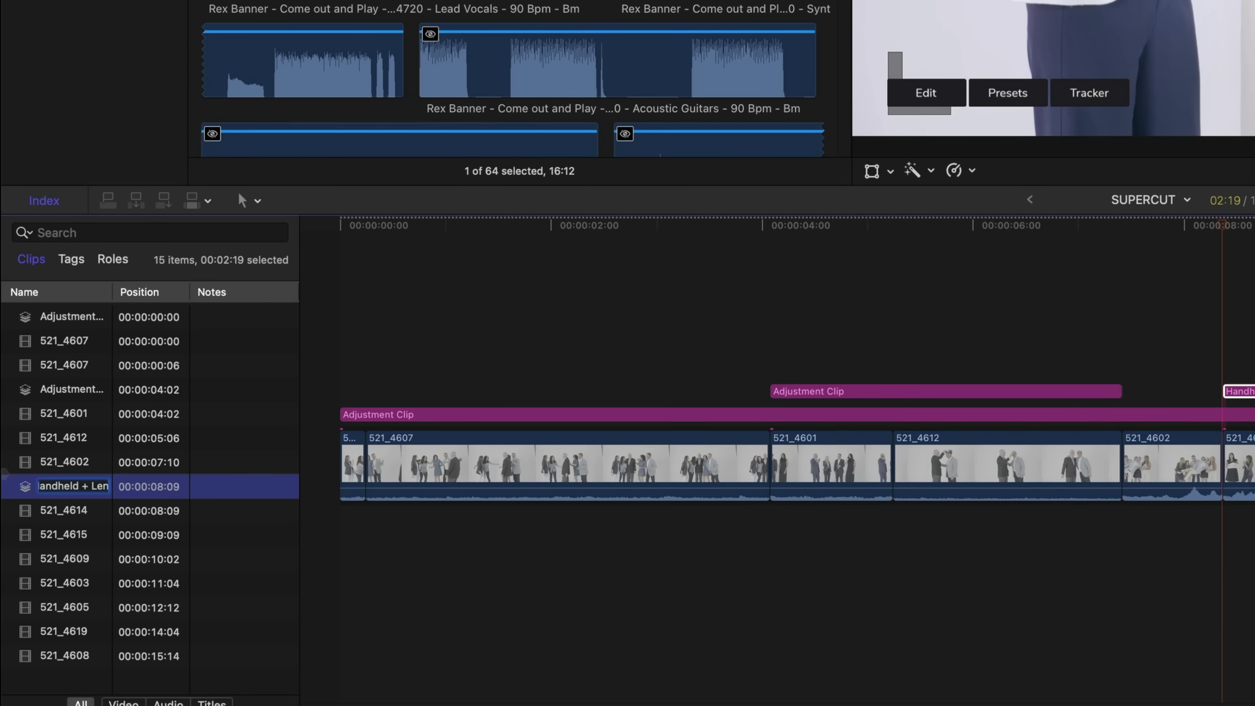
text(s Glare)
key(Return)
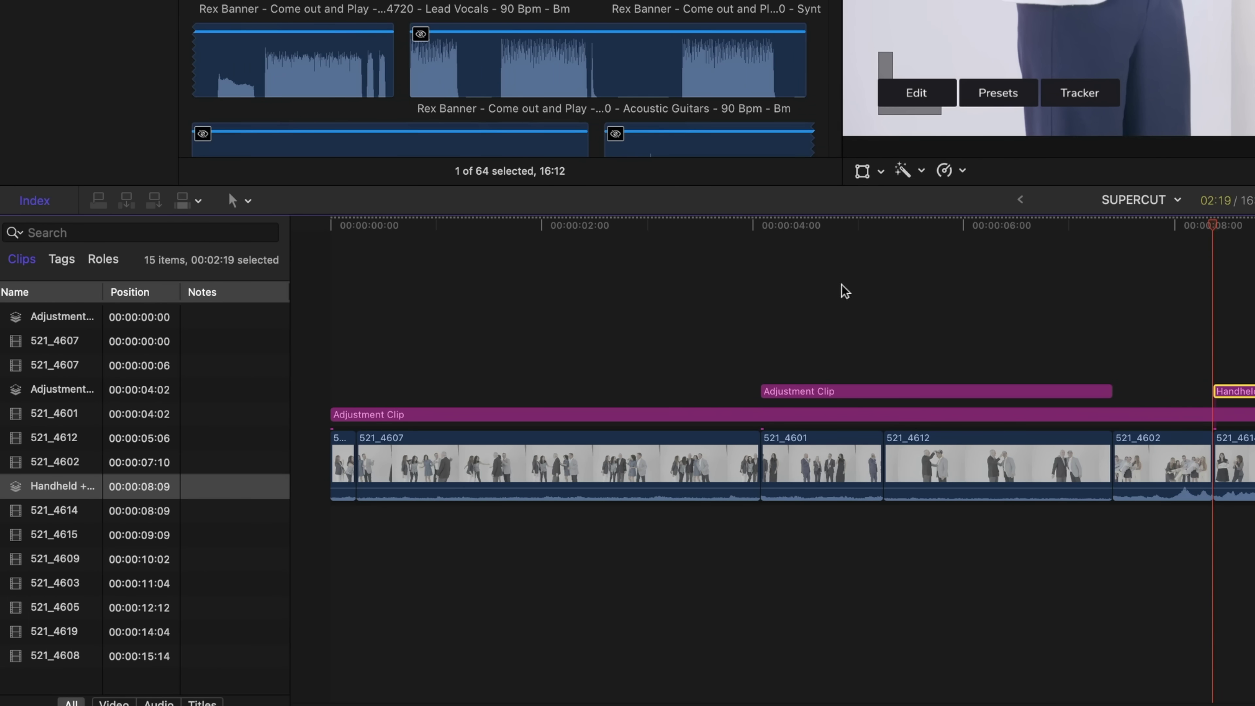
Step: Turn the Adjustment Clips role off and back on to compare
click(101, 260)
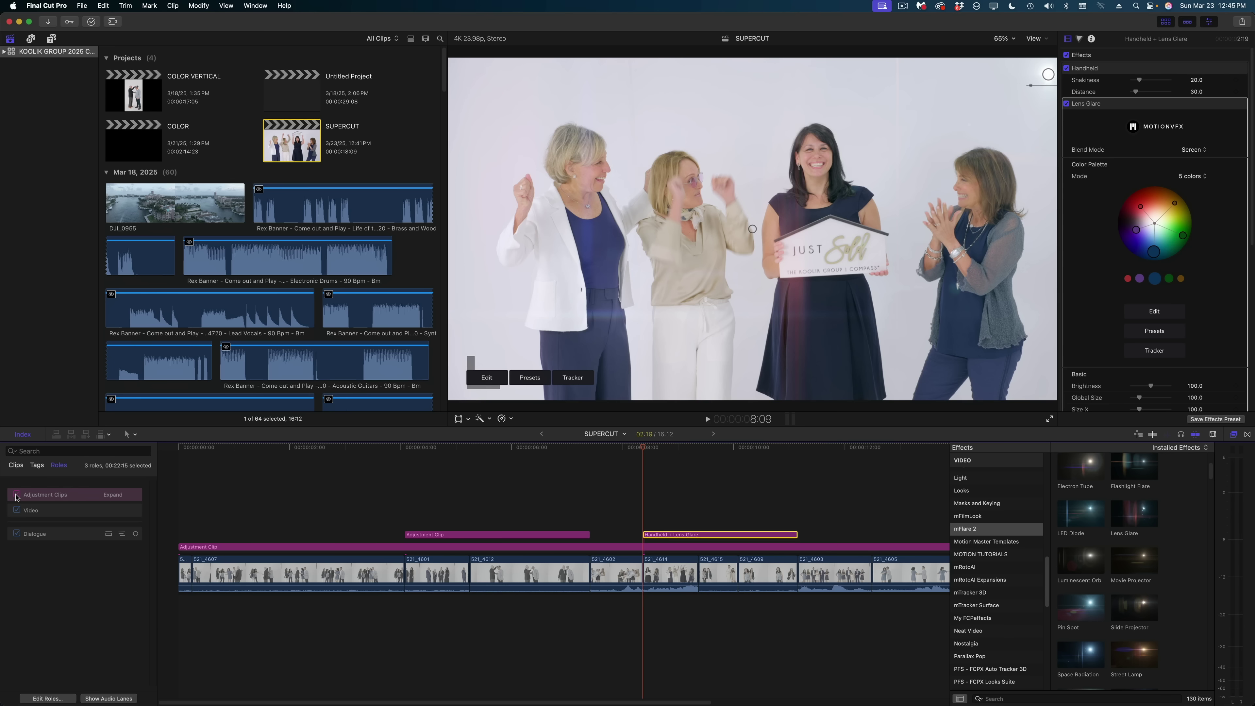
click(22, 316)
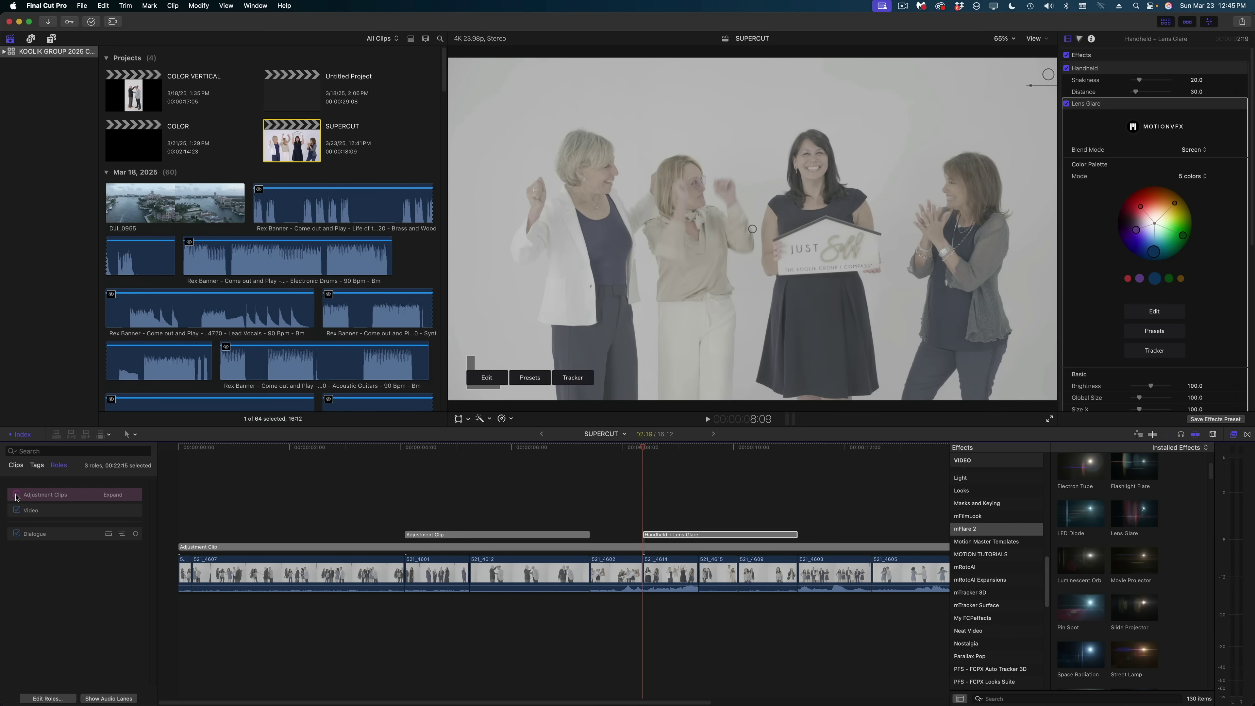
click(16, 495)
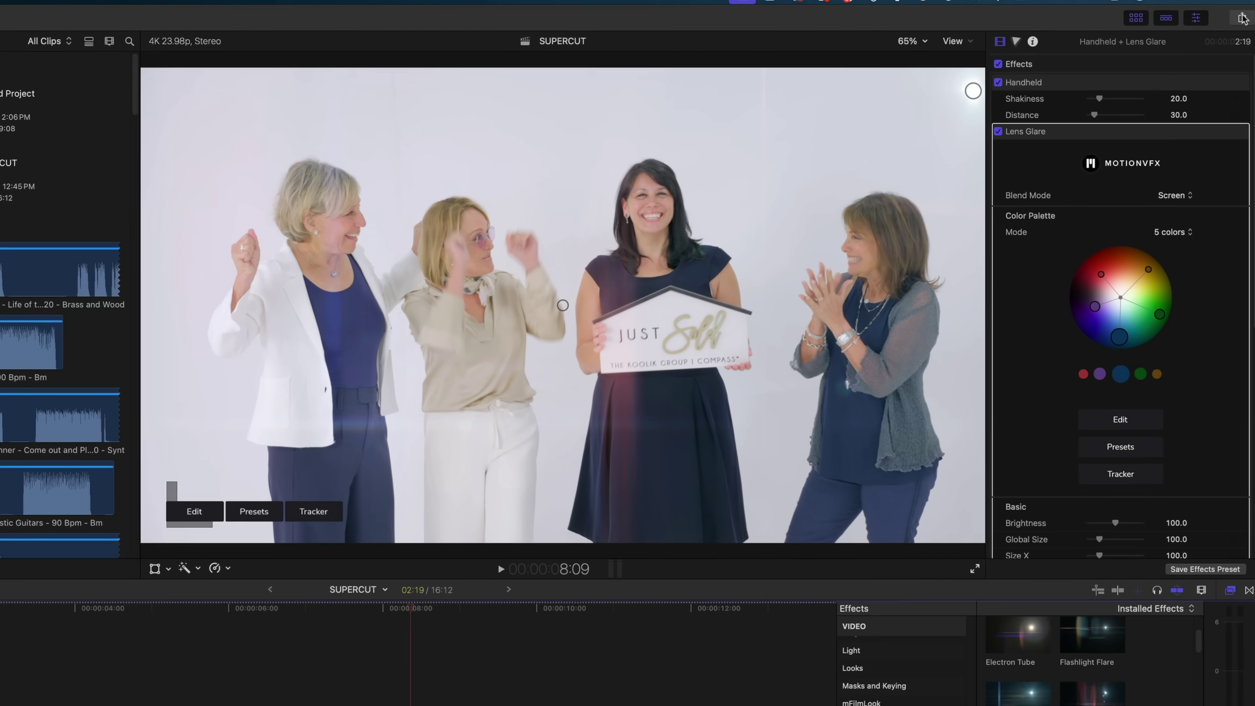
Step: Start an Export File share and remove All Adjustment Clips from the exported video roles
click(1243, 21)
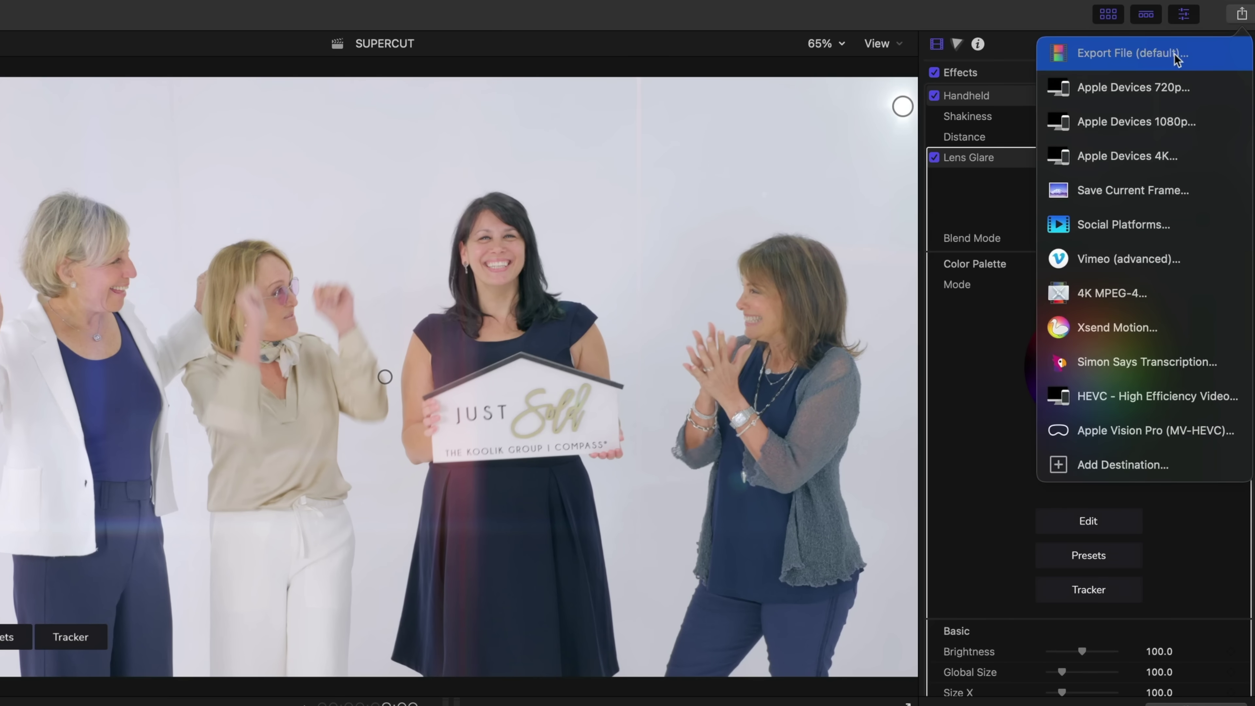
click(1179, 57)
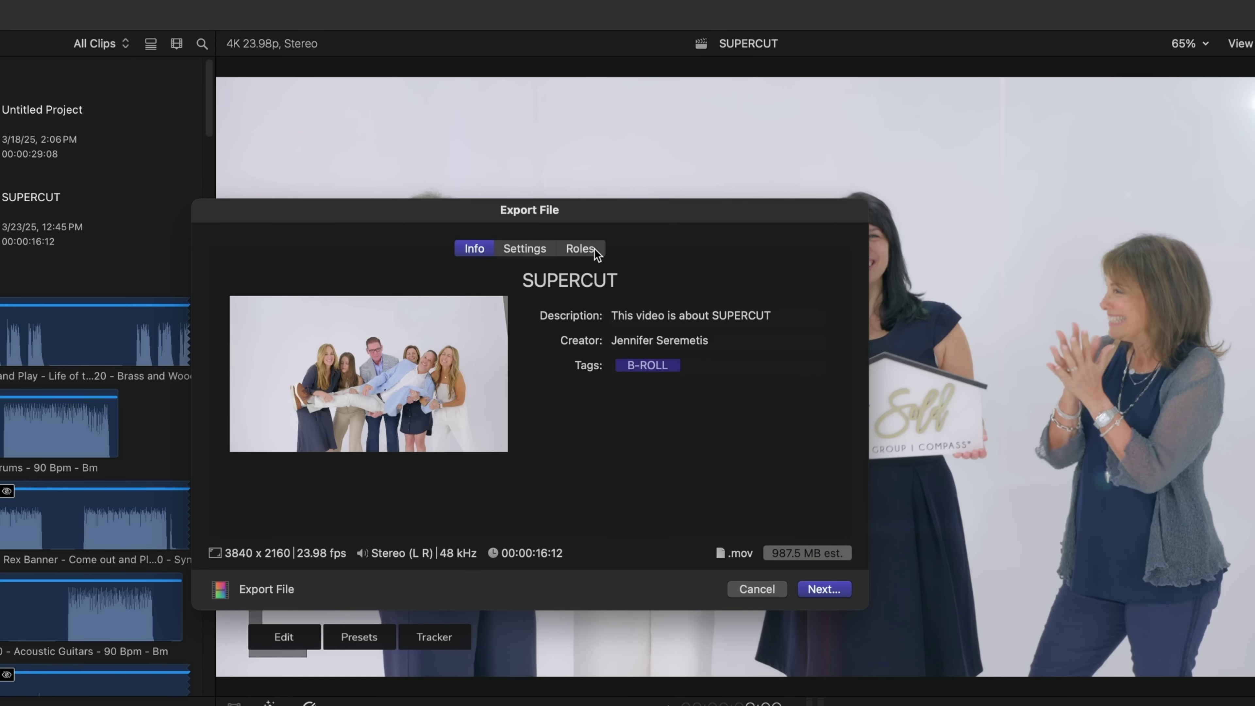
click(595, 249)
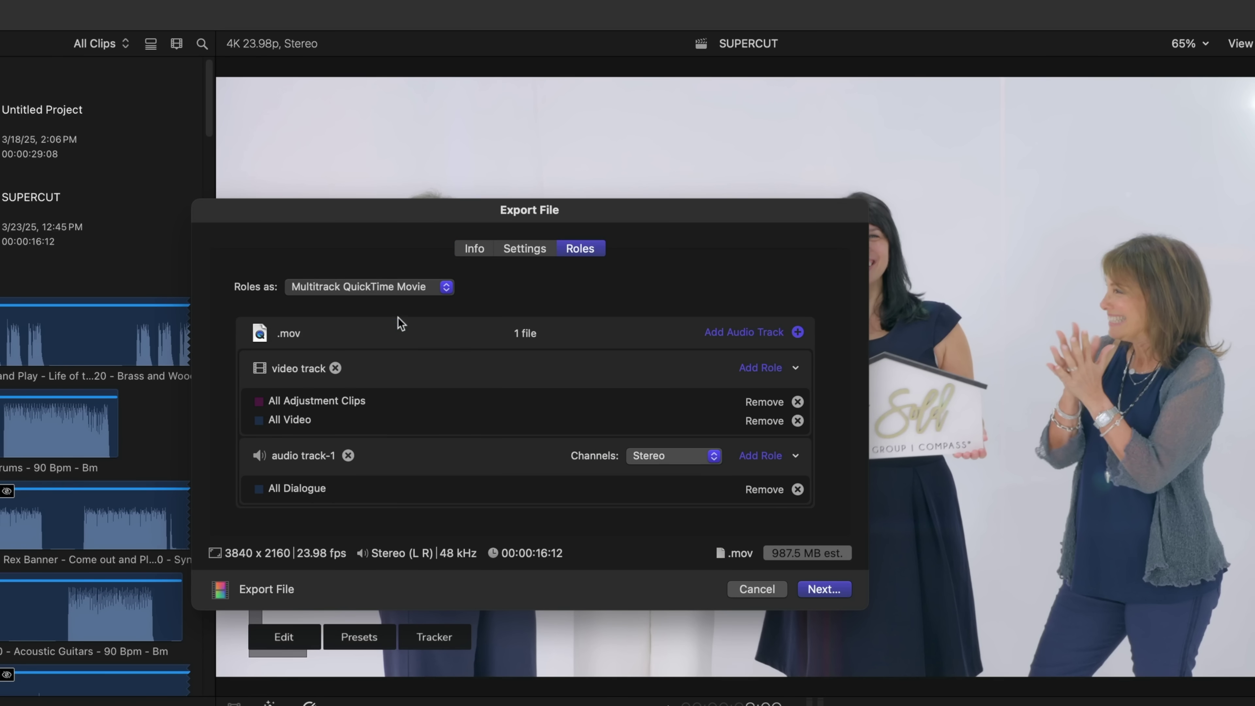
click(798, 402)
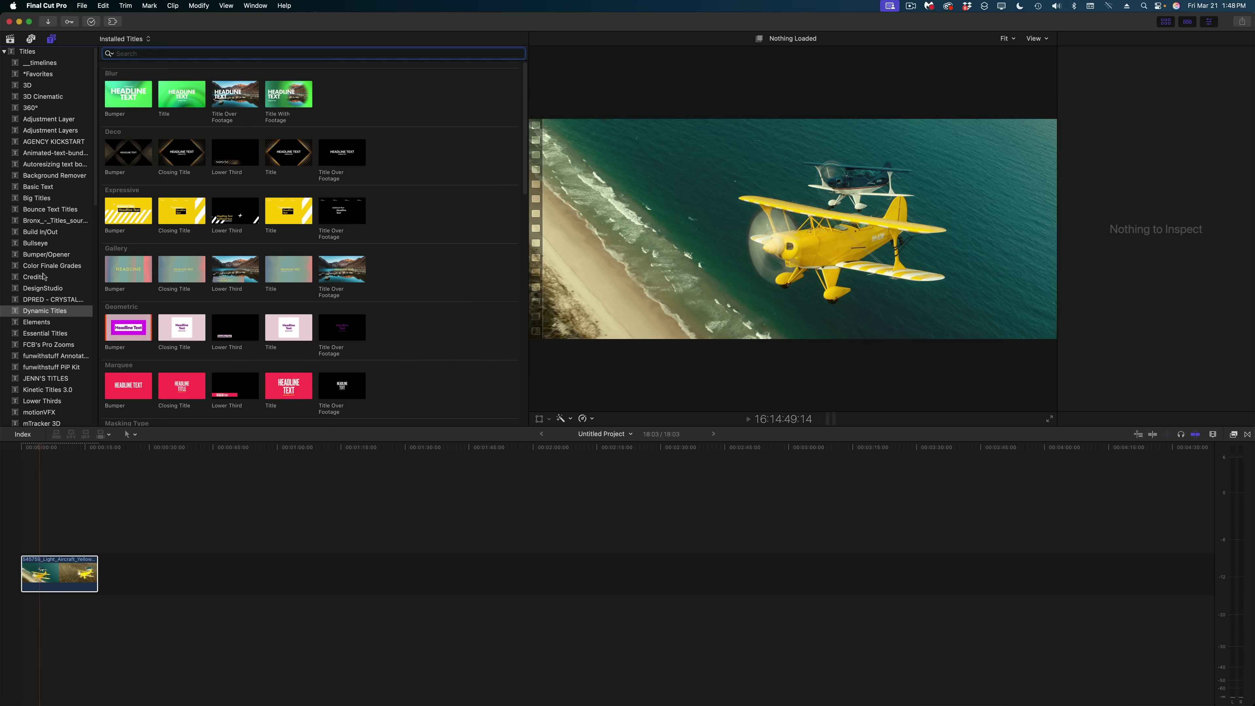
Step: Set the title's subtitle font to Gotham Narrow and choose its weight
scroll(413, 201, down, 5)
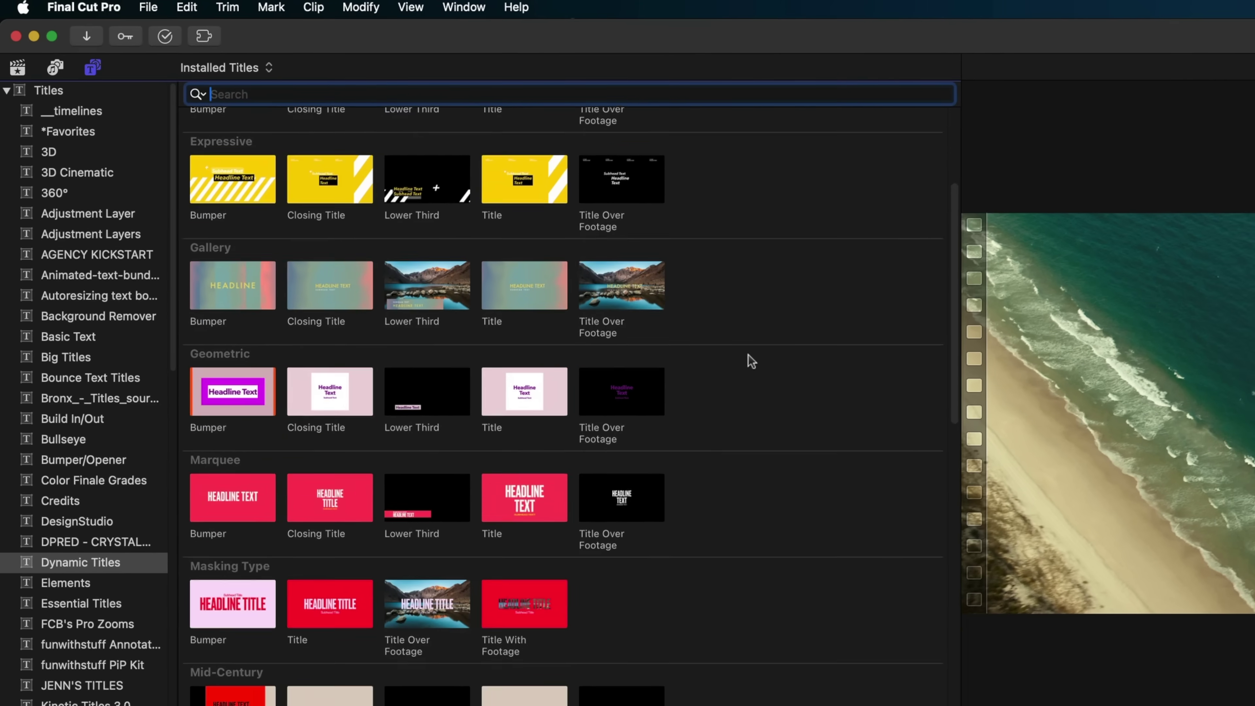
scroll(780, 375, down, 10)
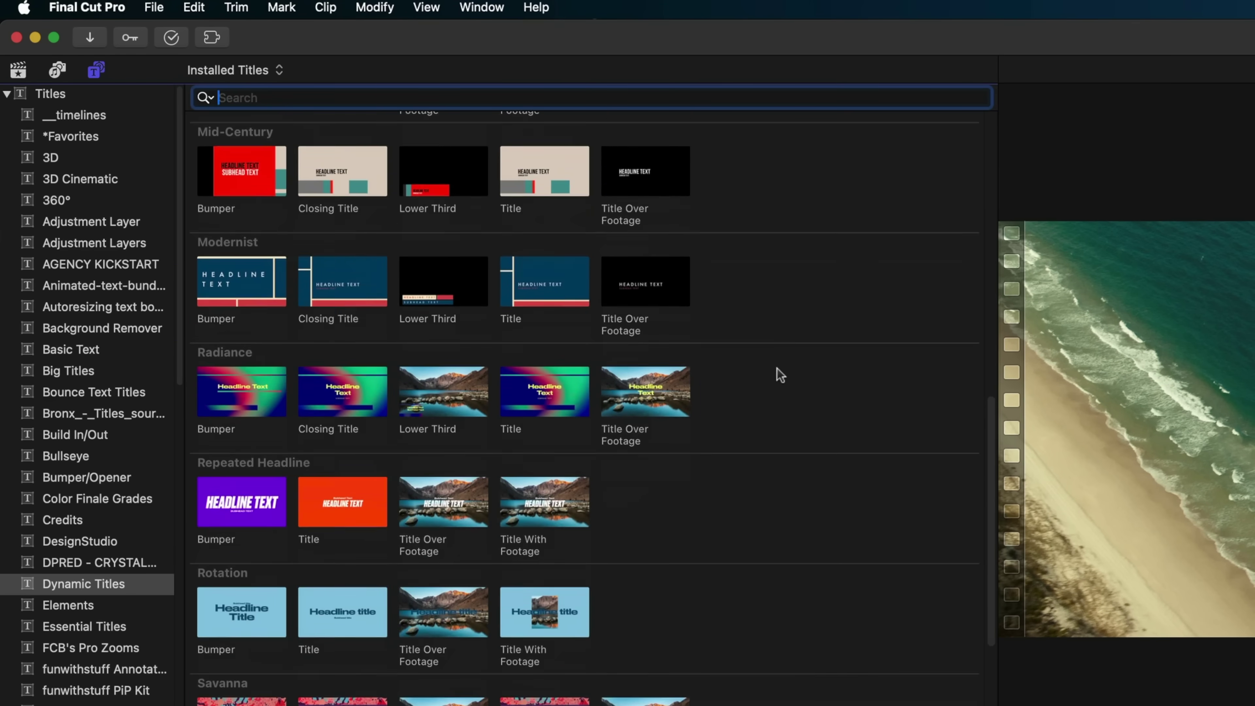
scroll(777, 366, down, 8)
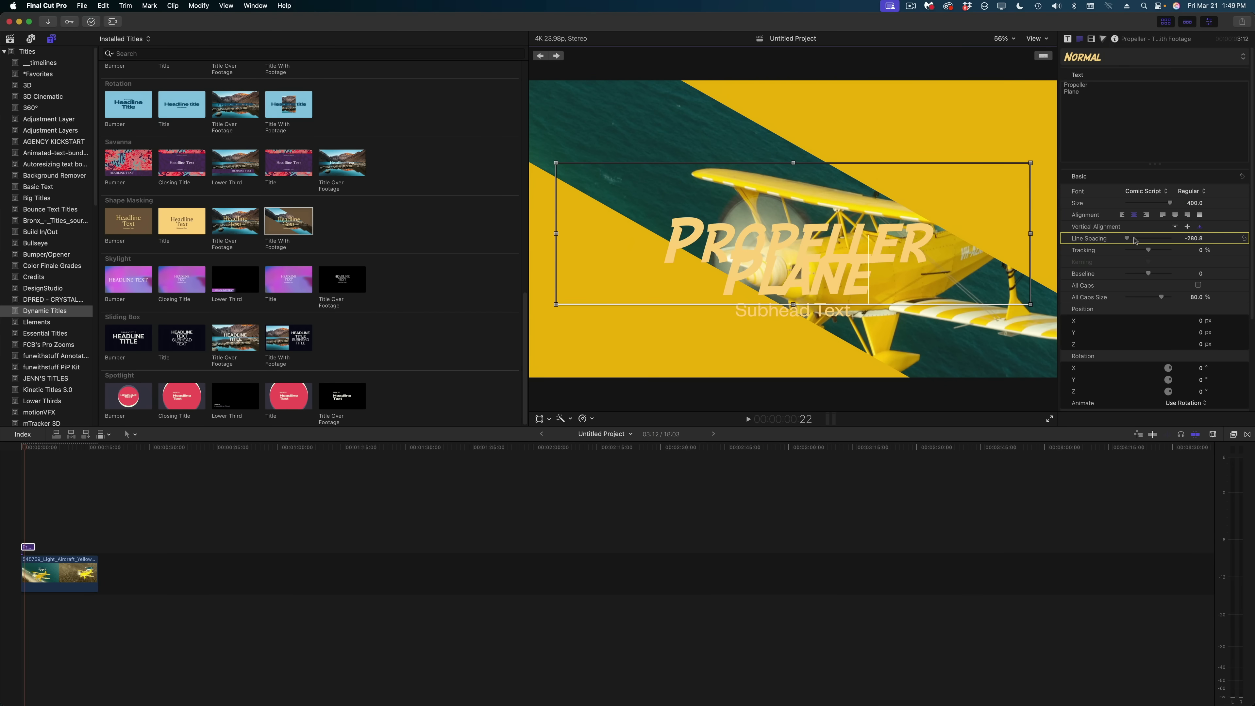
scroll(1195, 385, down, 3)
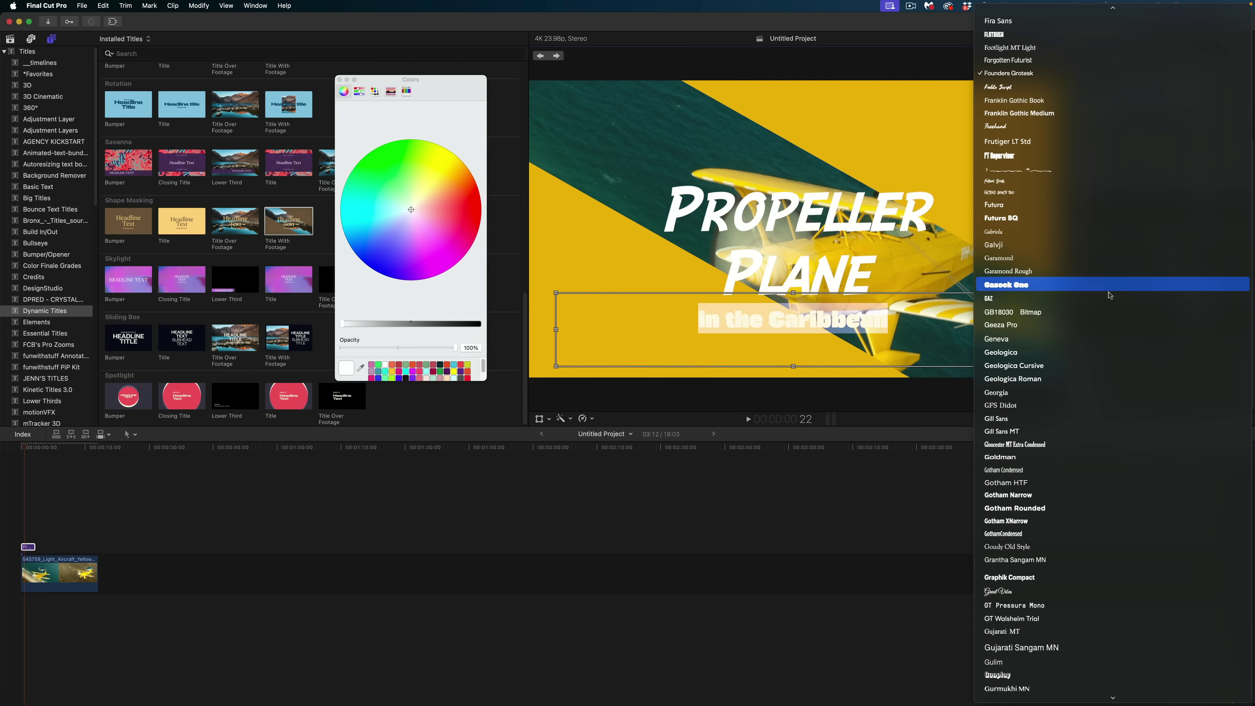
click(1031, 284)
click(1192, 70)
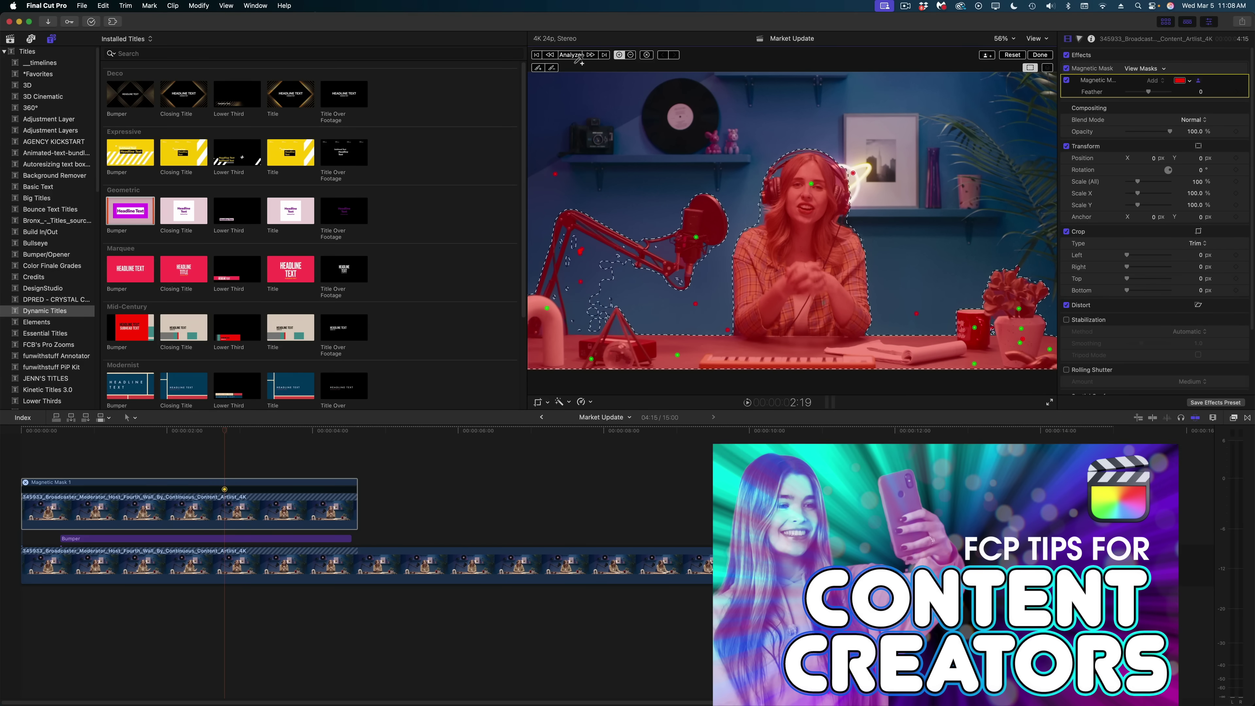
Step: Analyze the presenter's Magnetic Mask, play back the masked result, and select the Bumper title
click(570, 55)
key(space)
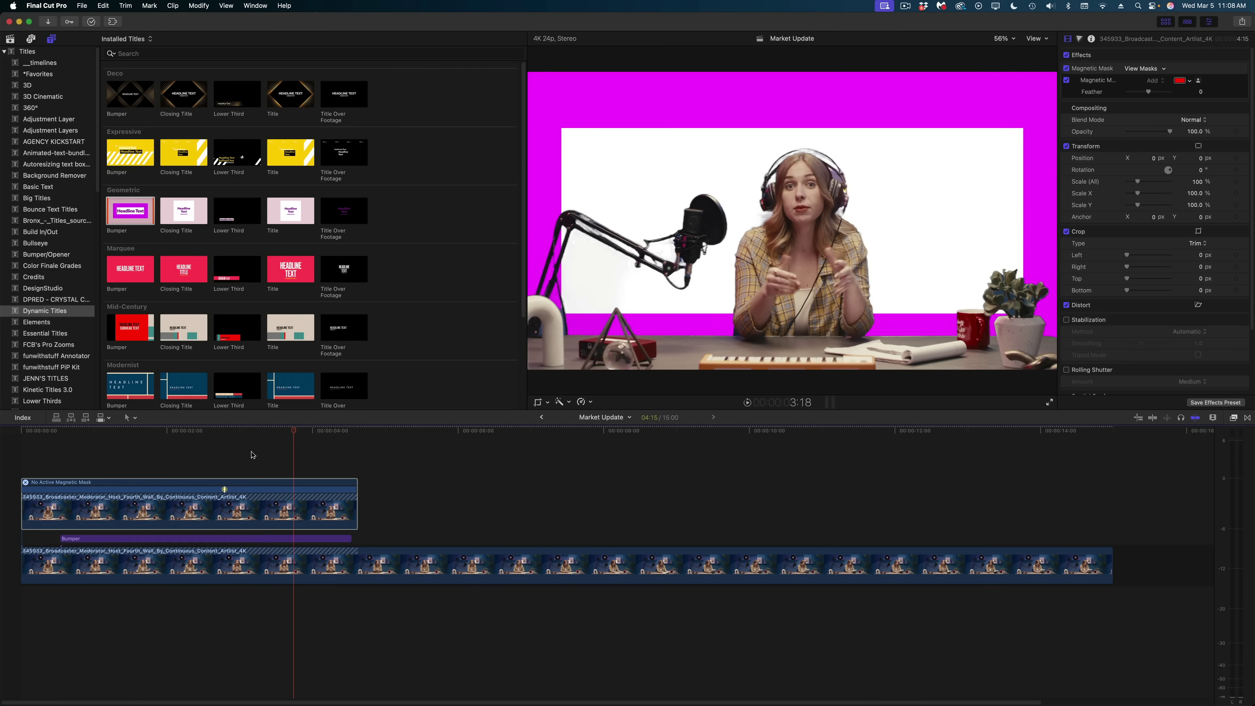
click(294, 541)
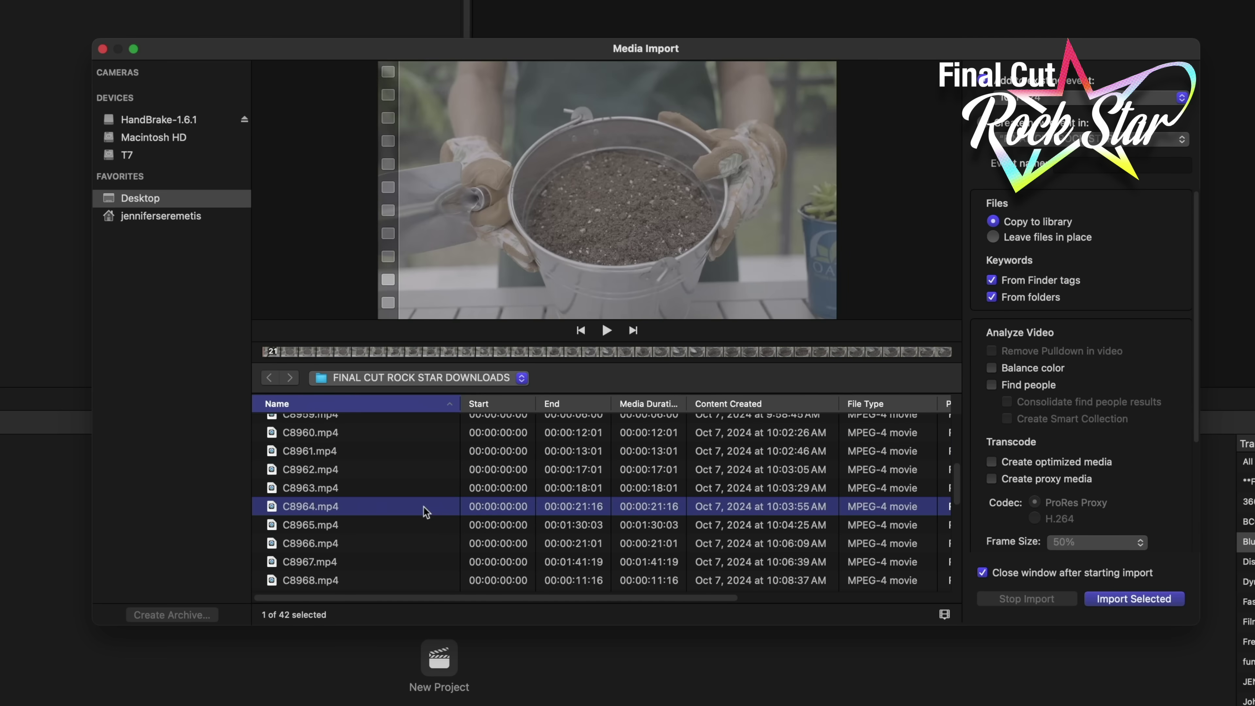
Step: Preview clip C8975, adjust the callout origin and inset, pan sound left, and view C8976's takes
scroll(423, 508, down, 5)
click(423, 508)
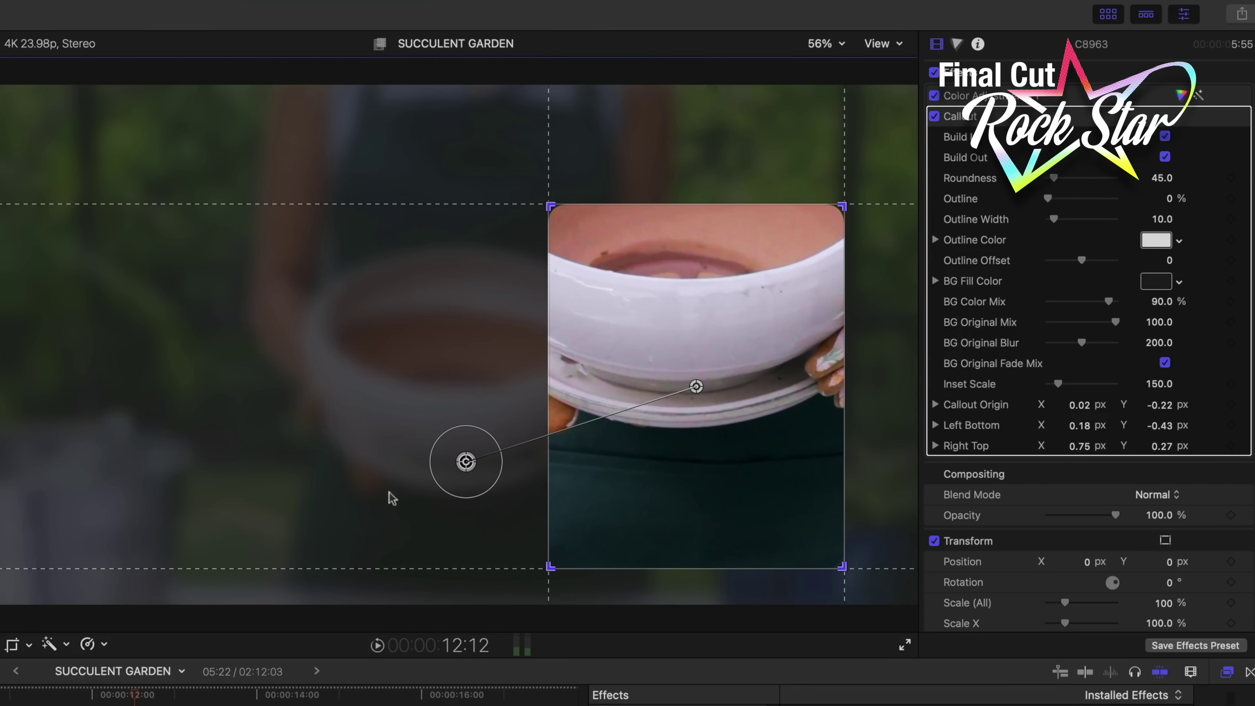
drag(467, 459, 467, 451)
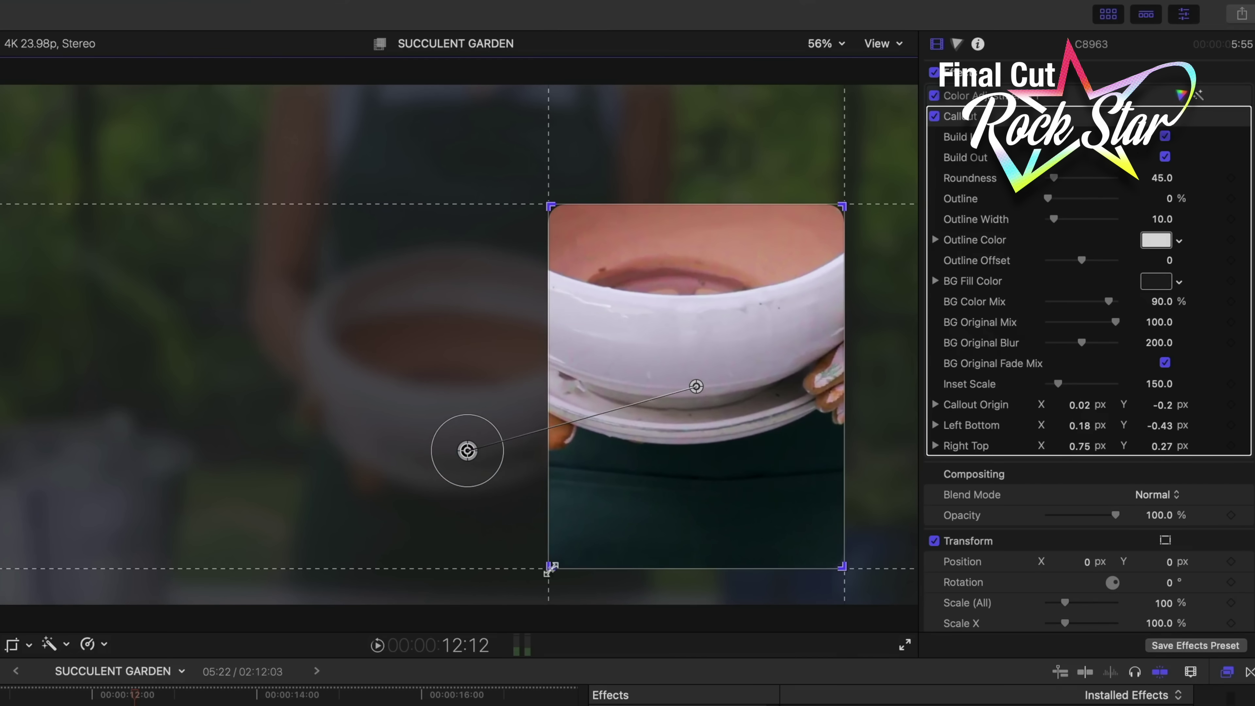
drag(551, 568, 76, 436)
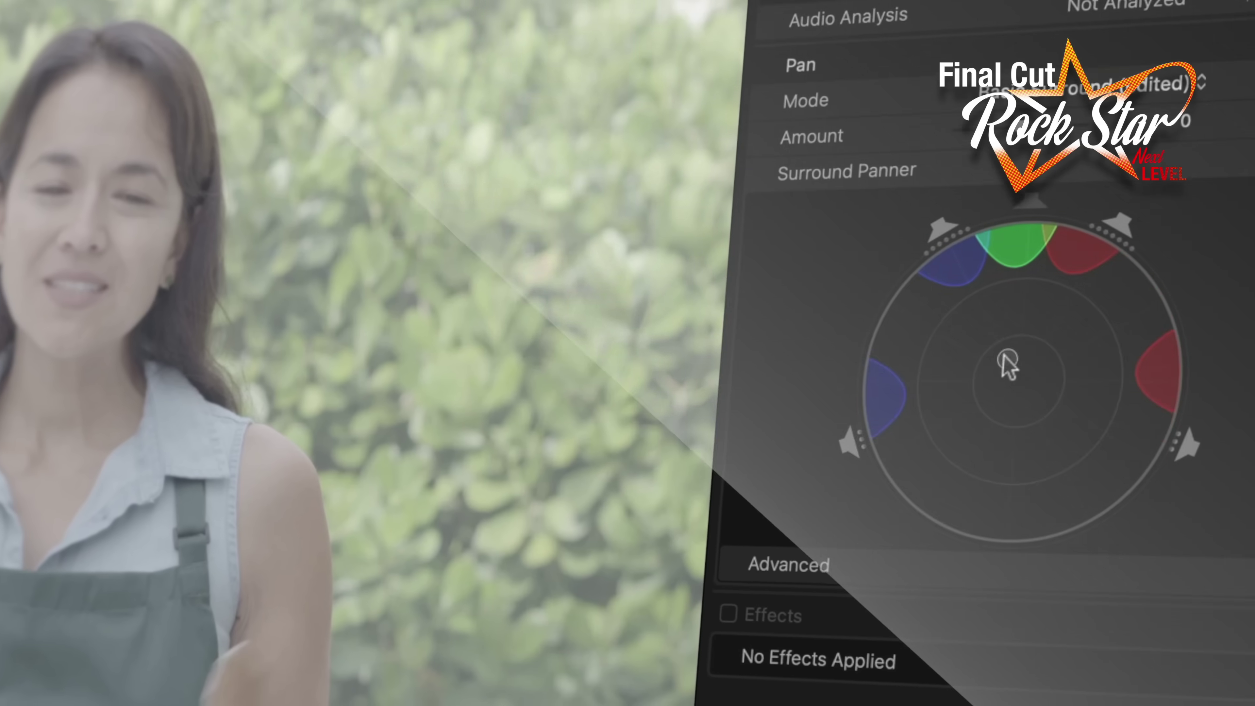
drag(1004, 359, 820, 431)
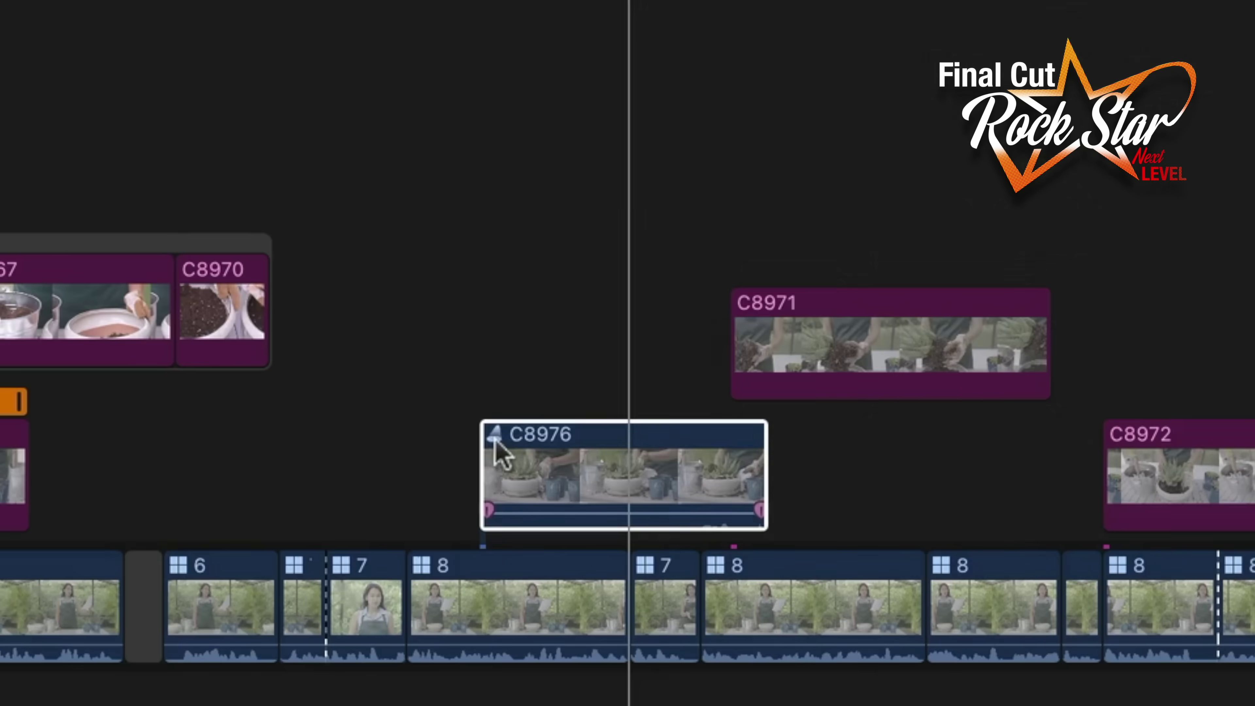
click(496, 438)
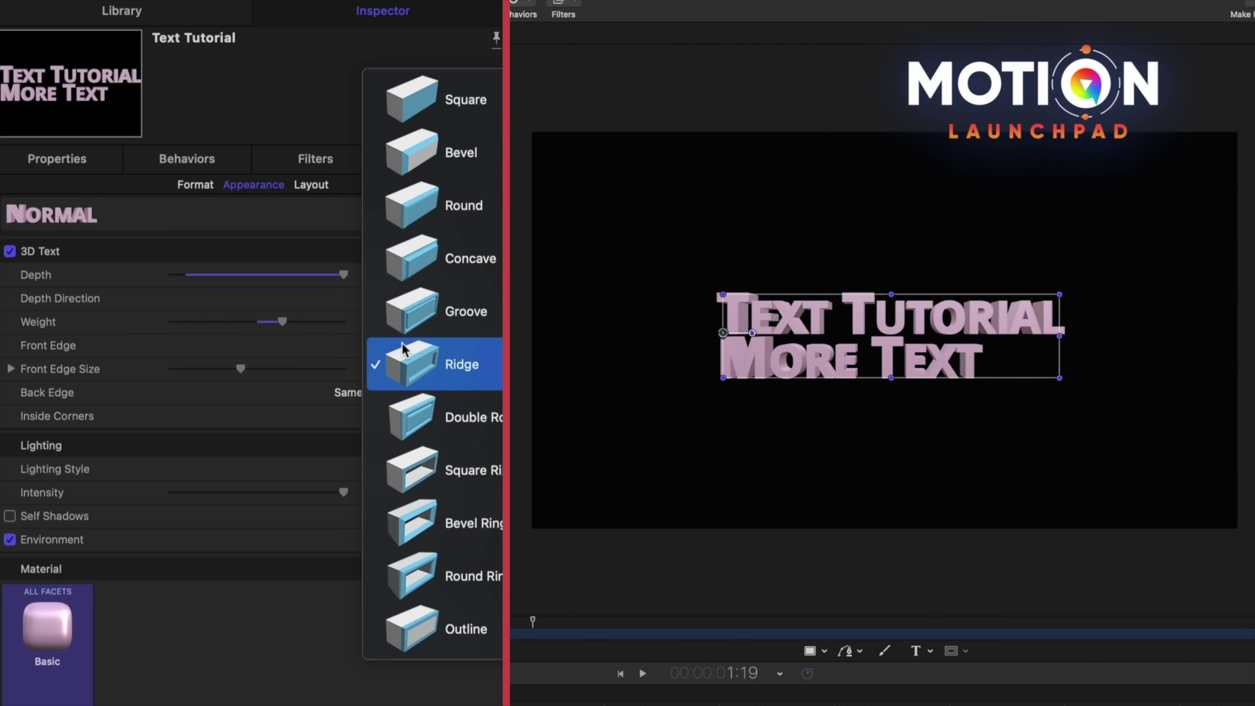
Step: Set the 3D title's front edge to Bevel Ring and add a cyan stop to the particle colour range
click(428, 534)
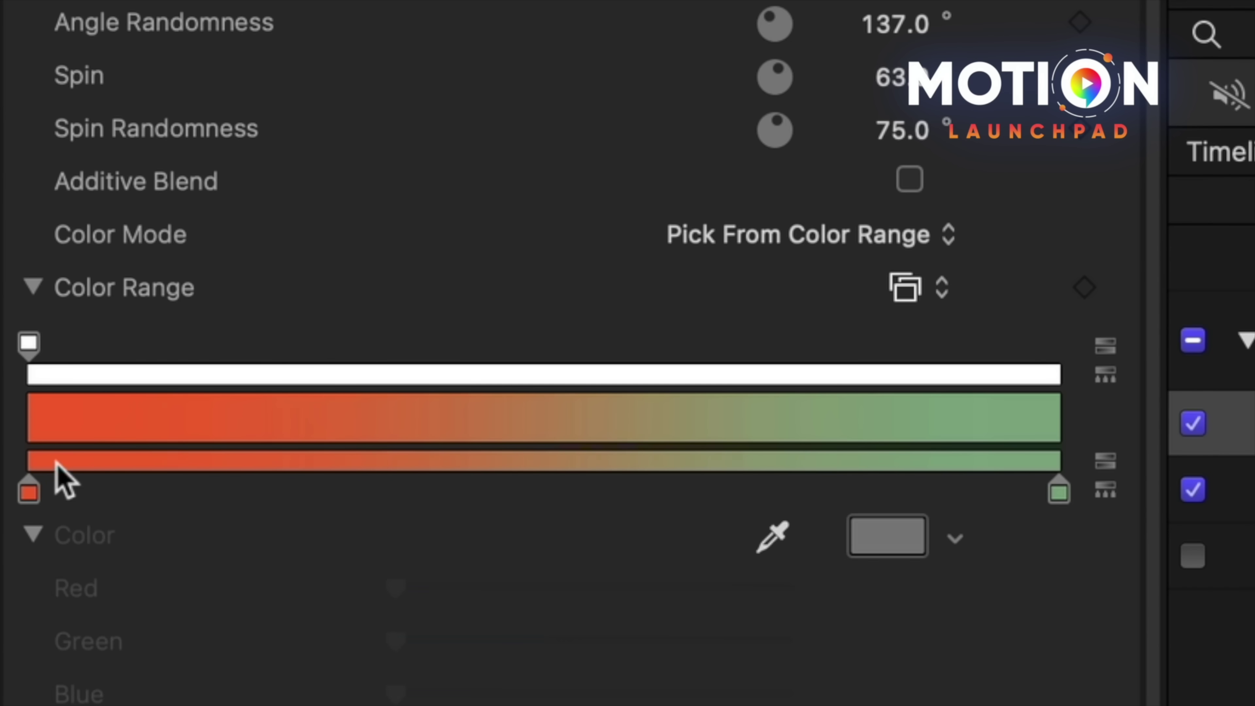
click(271, 492)
click(887, 539)
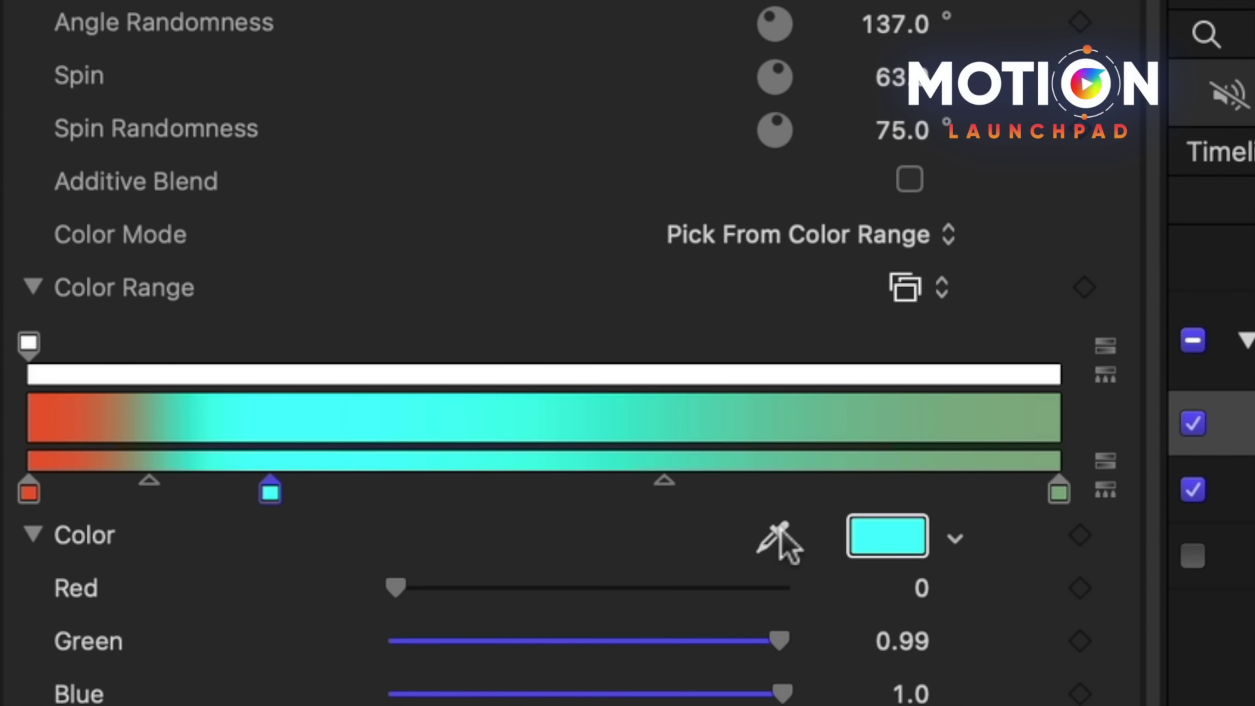
click(1060, 493)
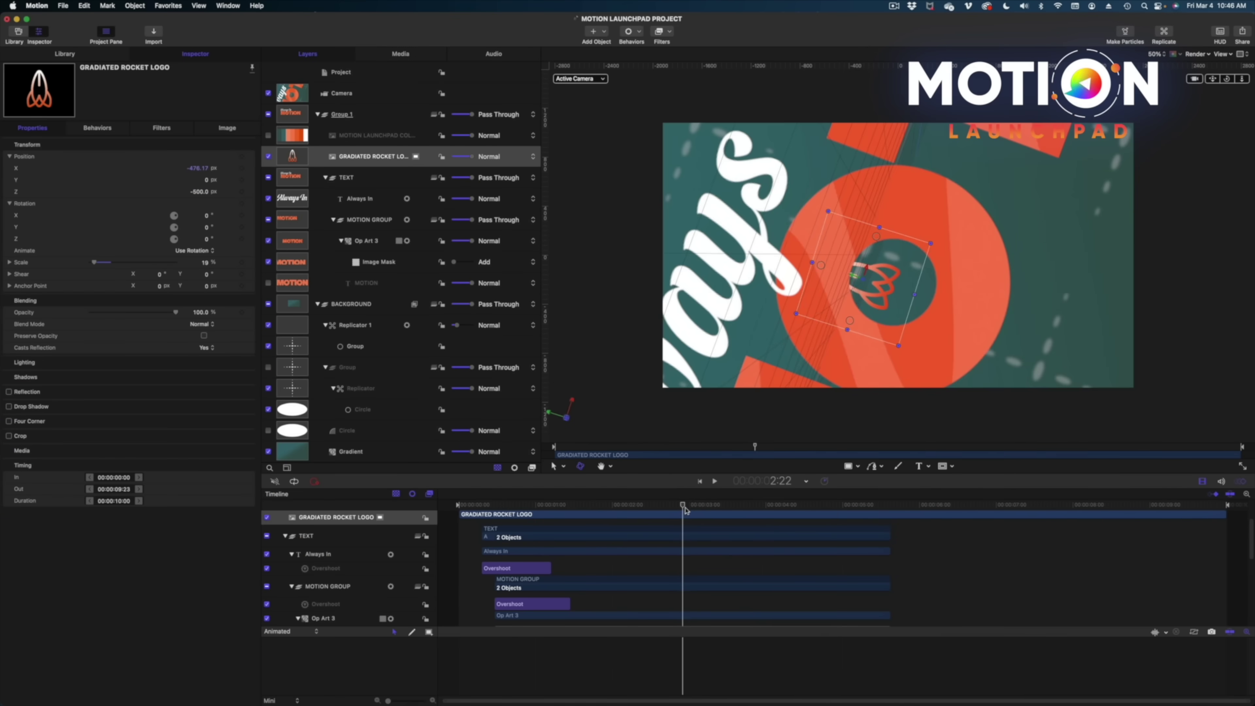
drag(685, 510, 706, 517)
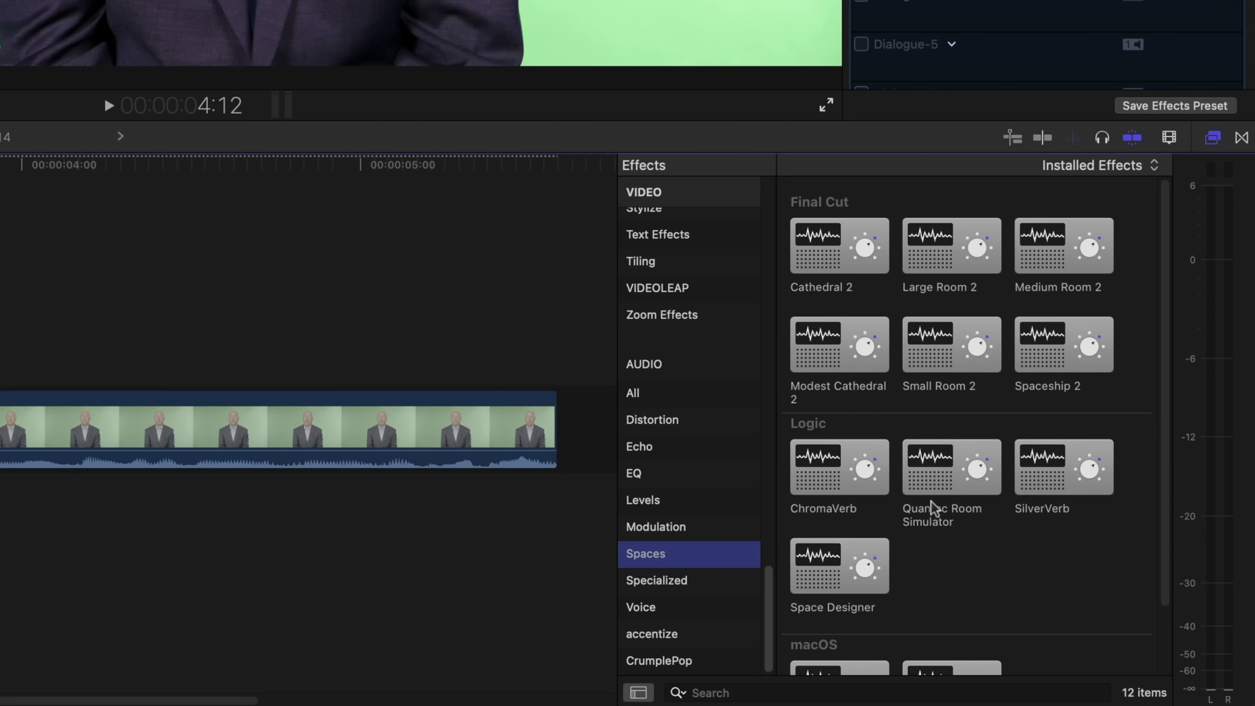
Step: Drag Quantec Room Simulator from Audio > Spaces onto the green-screen interview clip
click(933, 496)
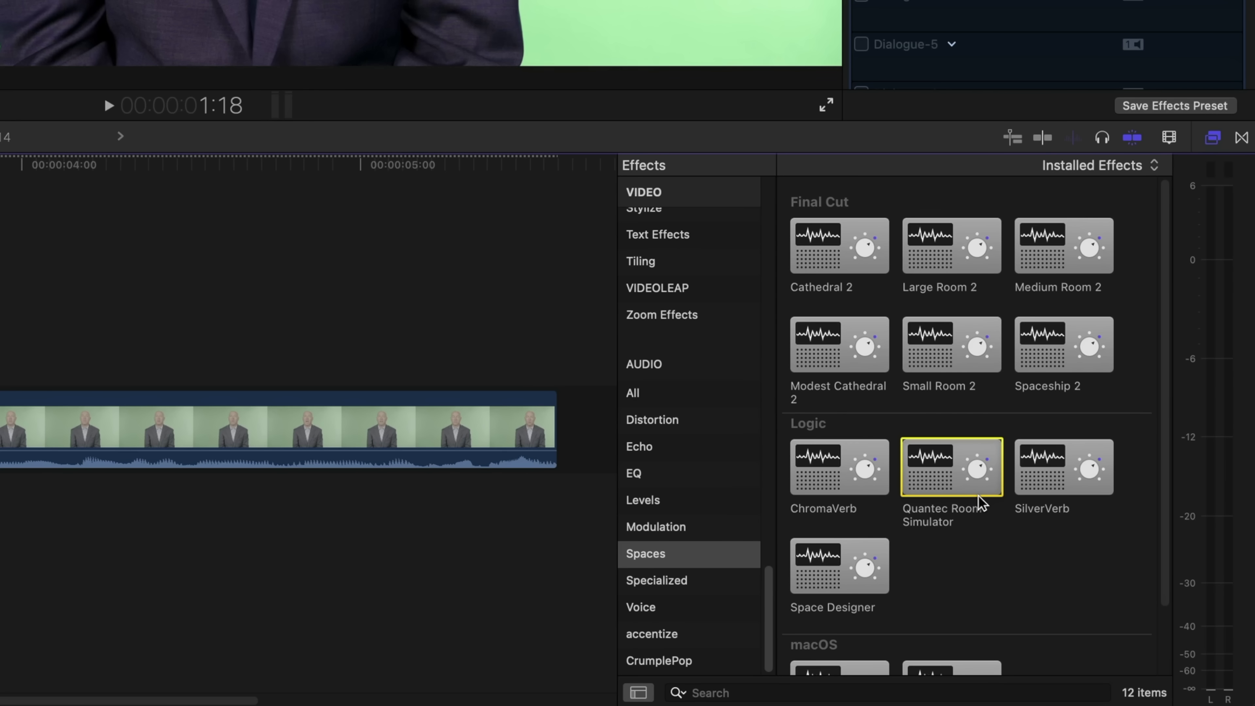
drag(981, 495, 174, 454)
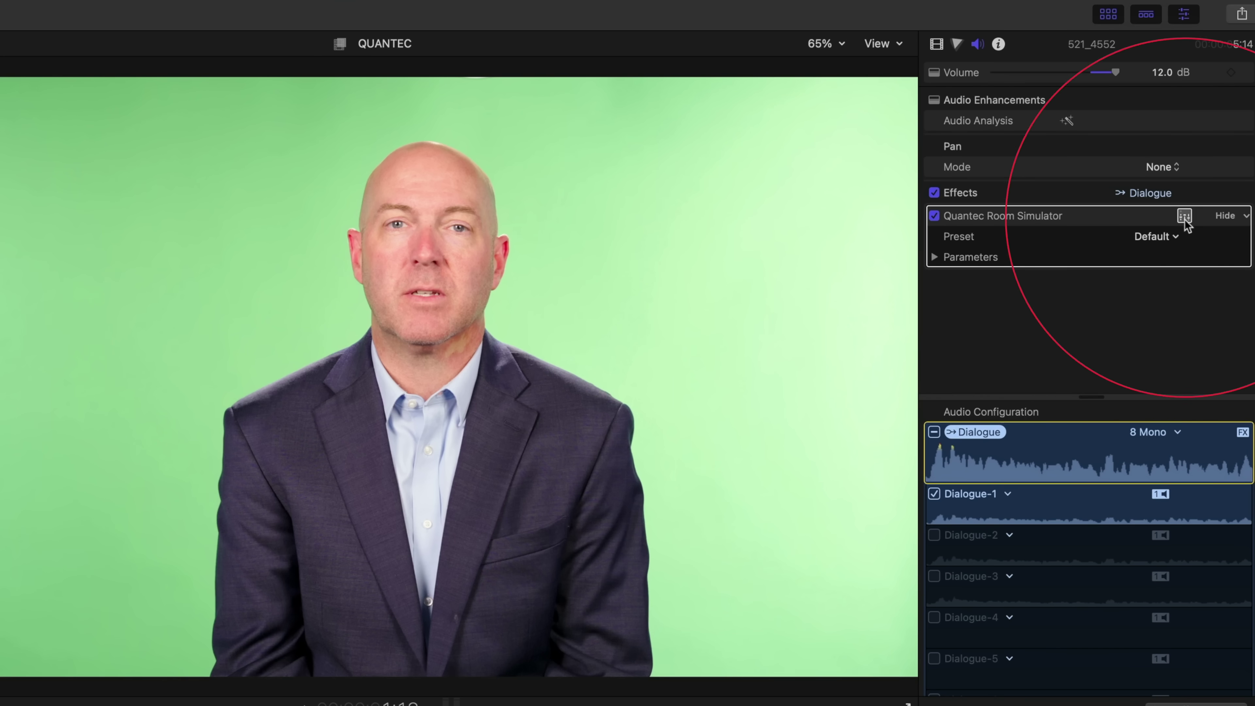
Step: In the Quantec Room Simulator window, browse the room presets and drag Room Size down to 10^2 m³
click(1184, 216)
drag(553, 334, 433, 169)
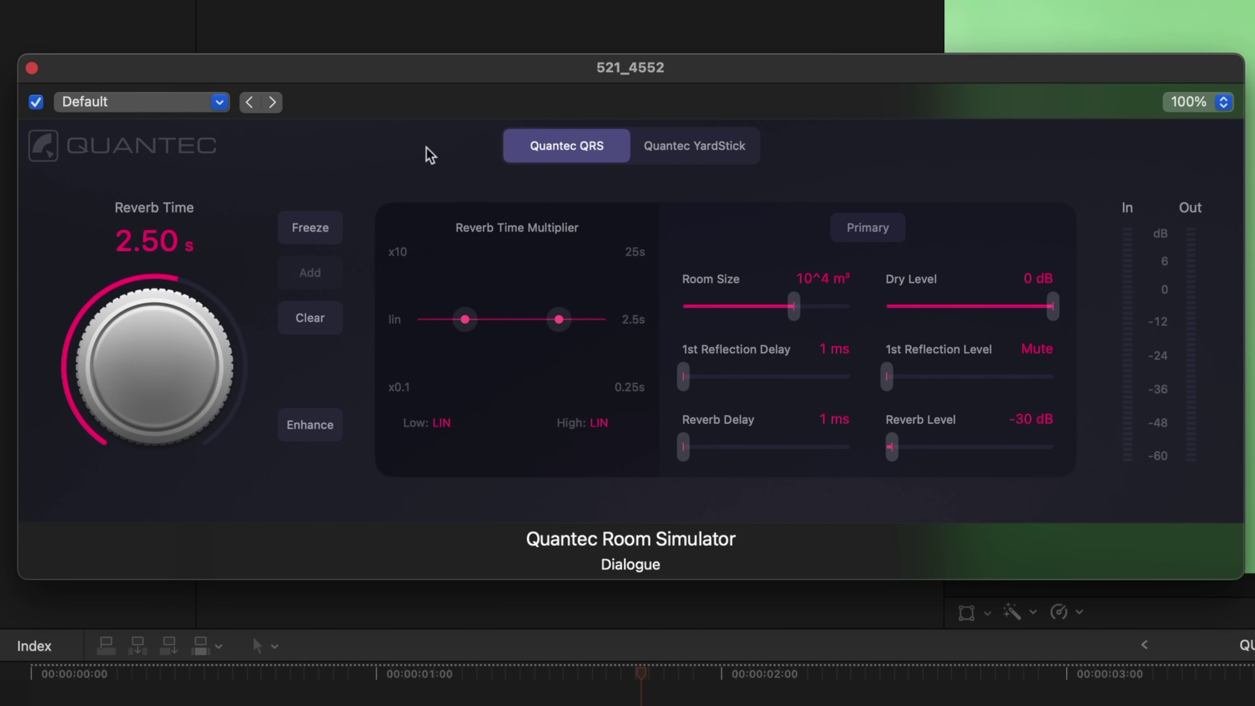
click(220, 103)
mouse_move(223, 180)
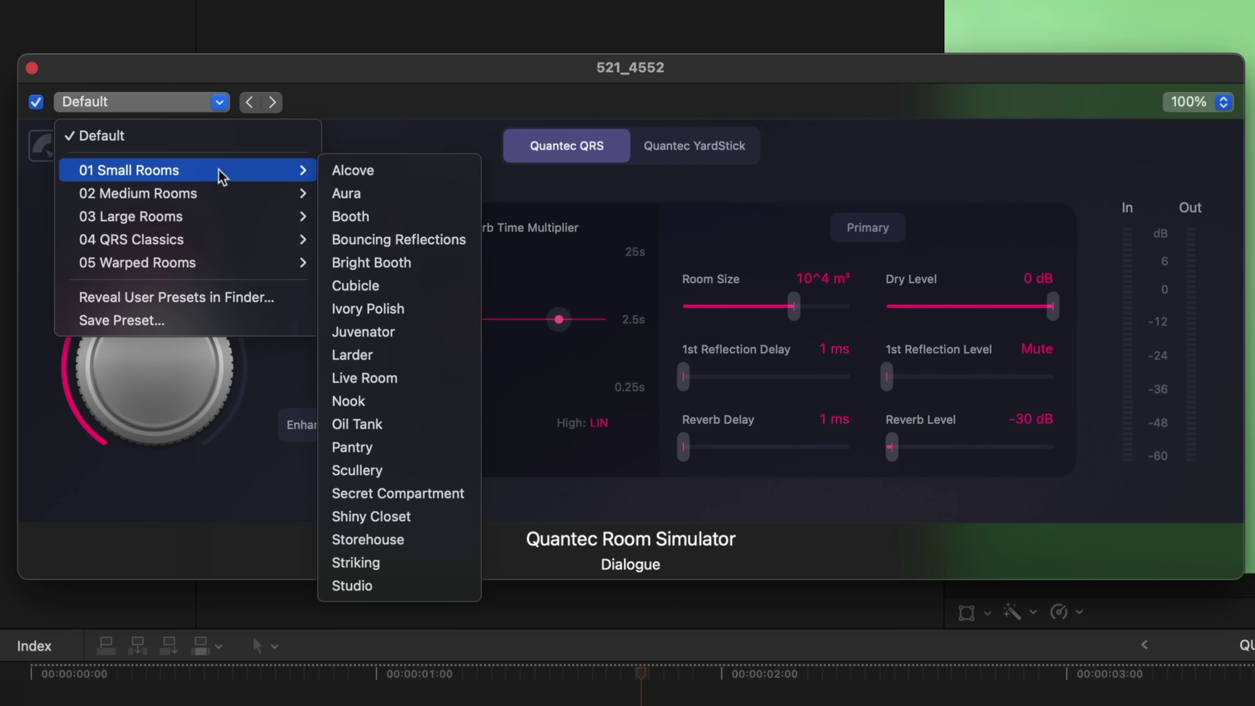
mouse_move(225, 219)
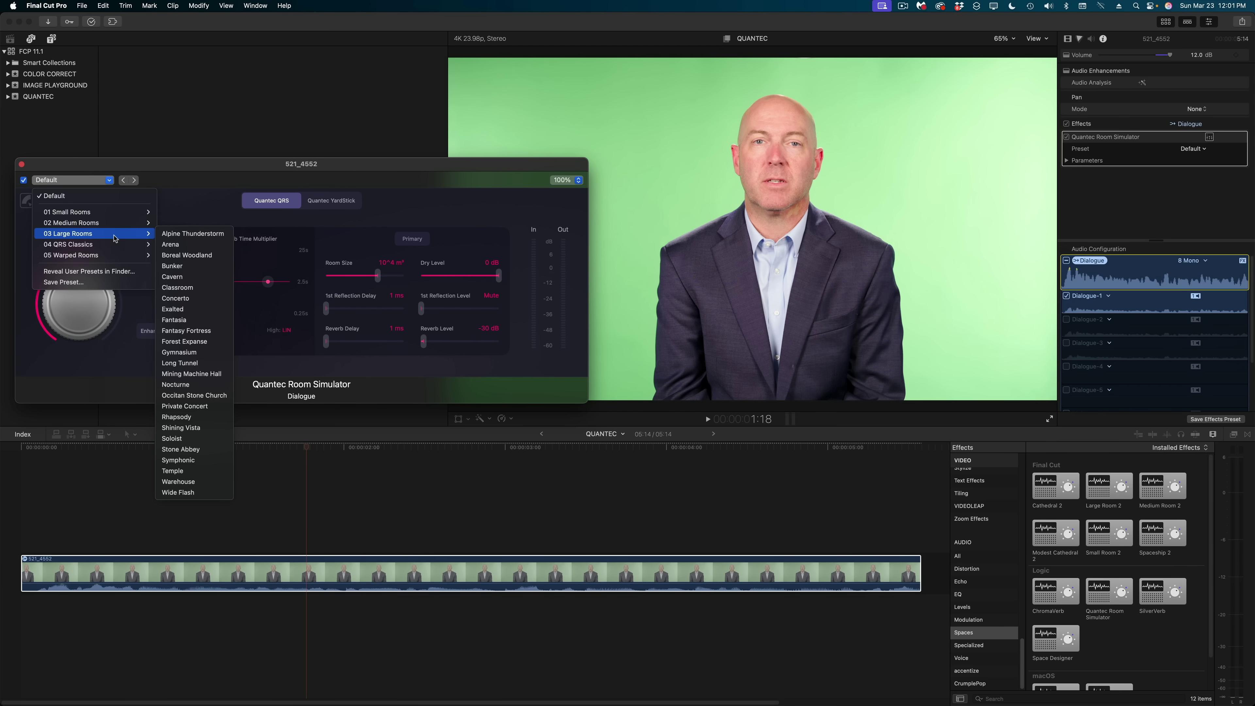
mouse_move(116, 246)
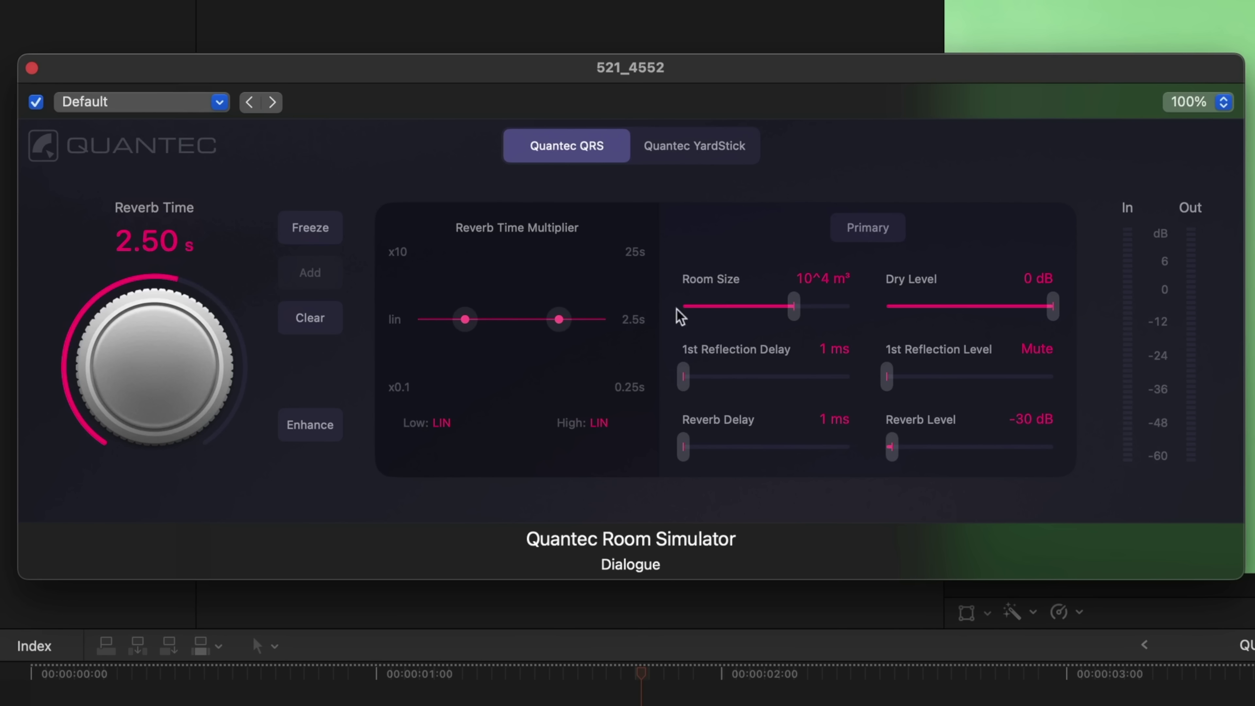
drag(782, 308, 746, 308)
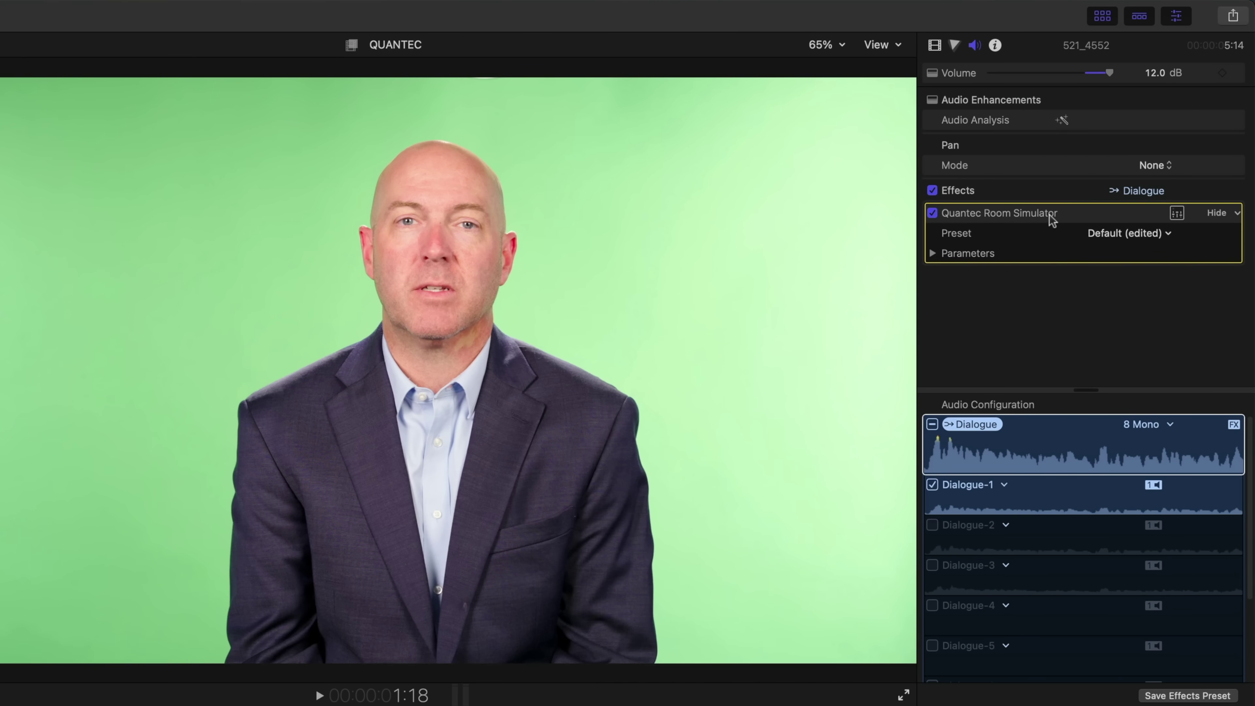
Step: Start renaming the Quantec Room Simulator effect in the inspector
double_click(1050, 214)
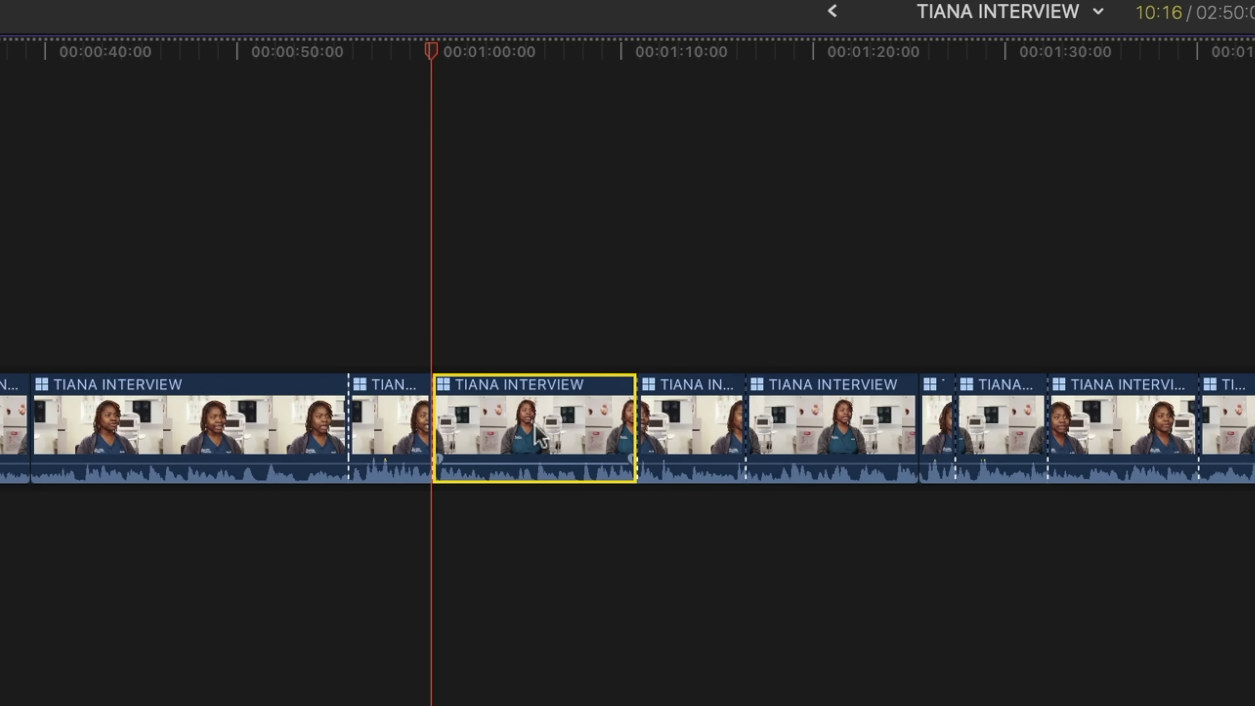
Step: Reveal the multicam clip in the browser, then its source angles 521_4466 and C0090
key(shift+f)
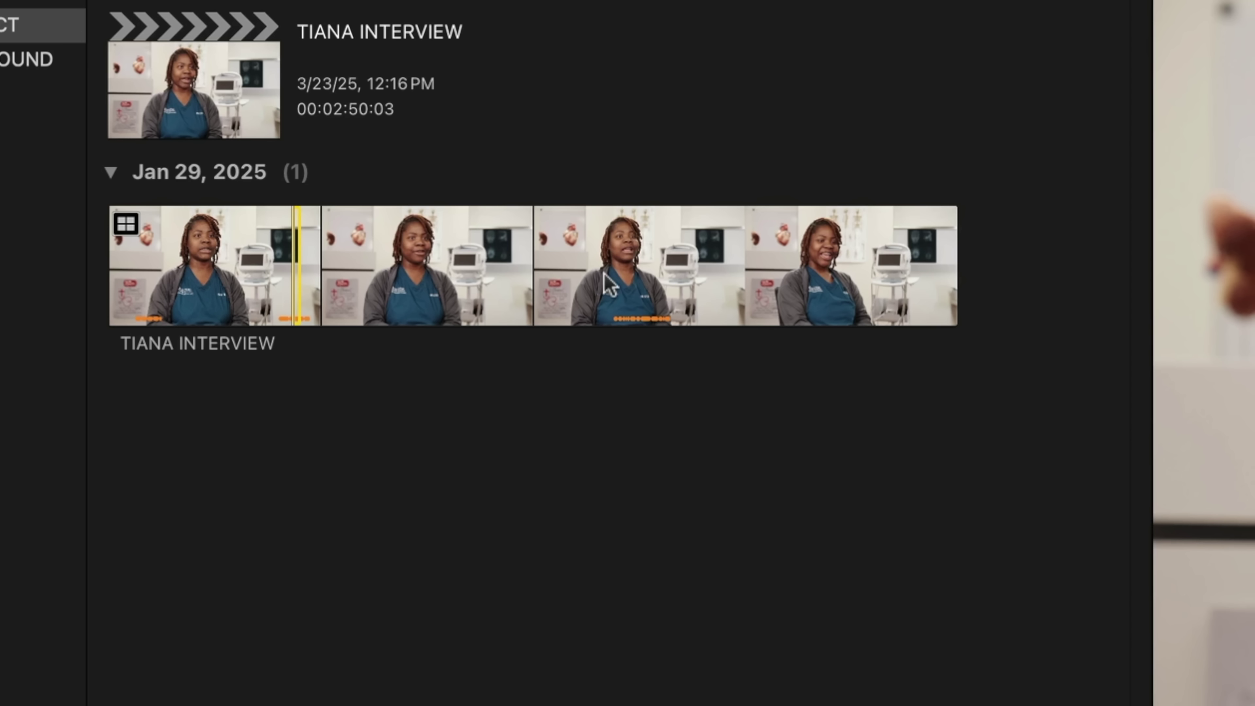
key(shift+f)
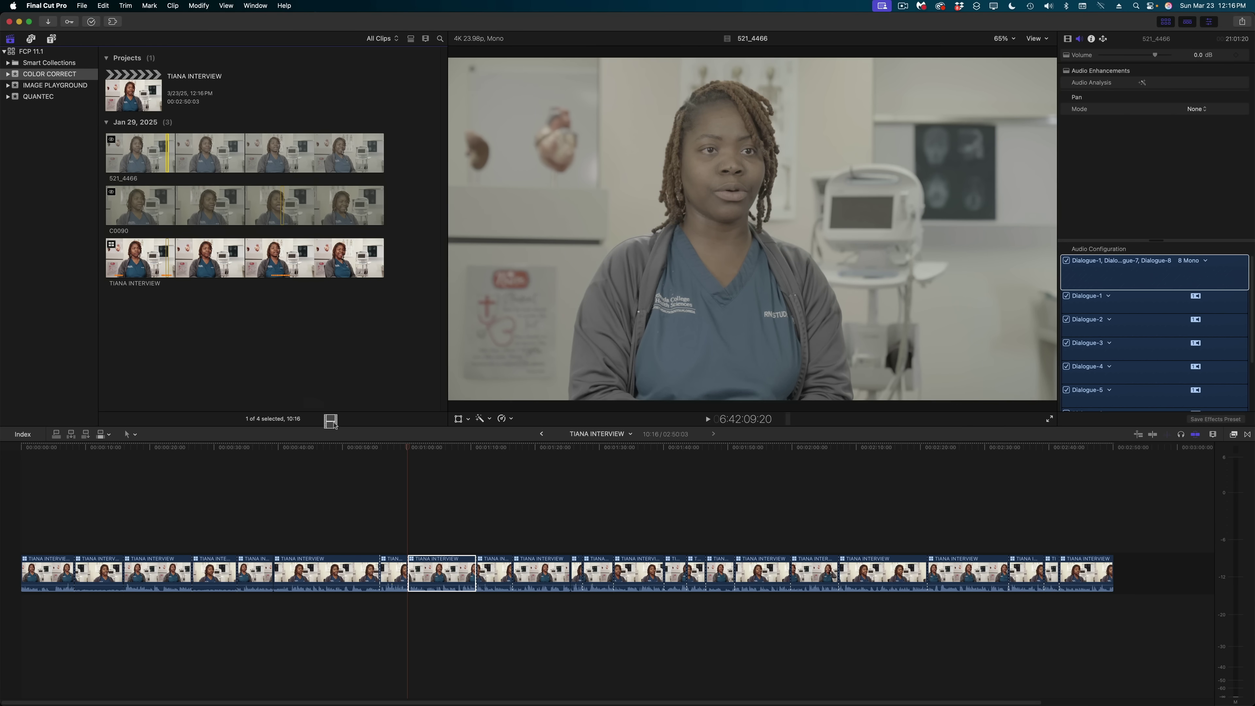
Step: Replace the TIANA INTERVIEW timeline clip with 521_4466 from its start, then scrub back to about 1:04
drag(332, 423, 426, 567)
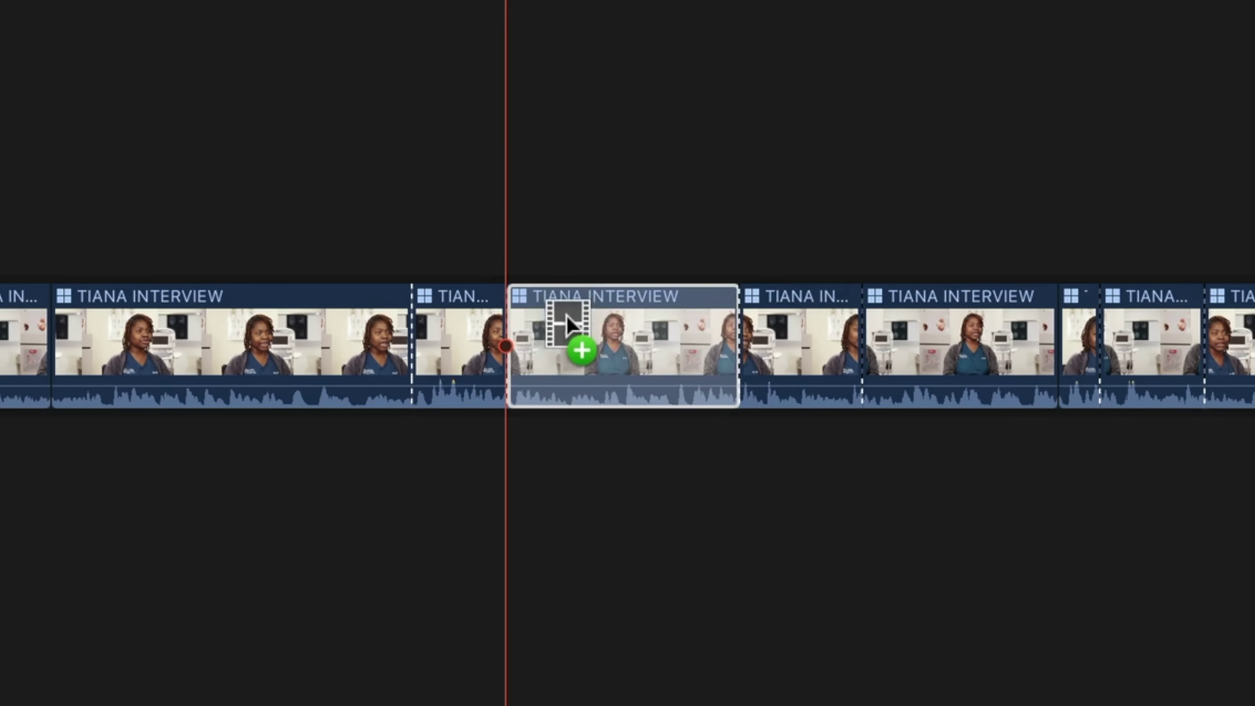
drag(567, 317, 569, 328)
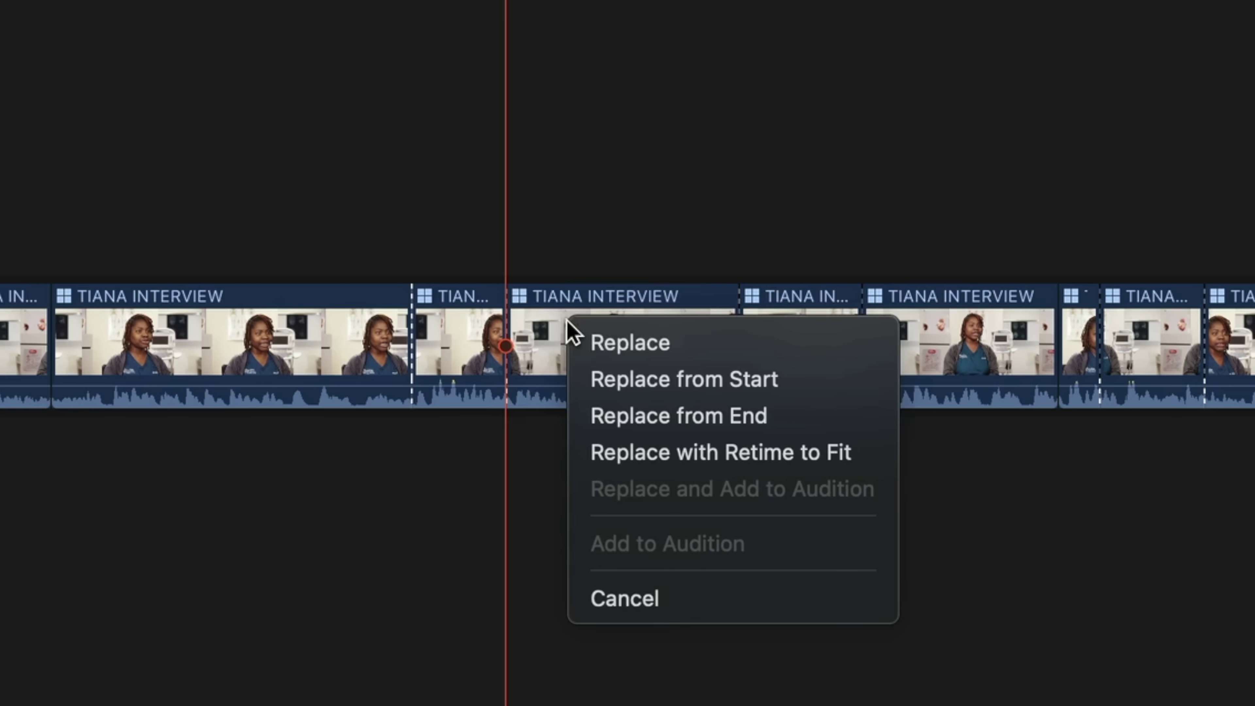
click(644, 372)
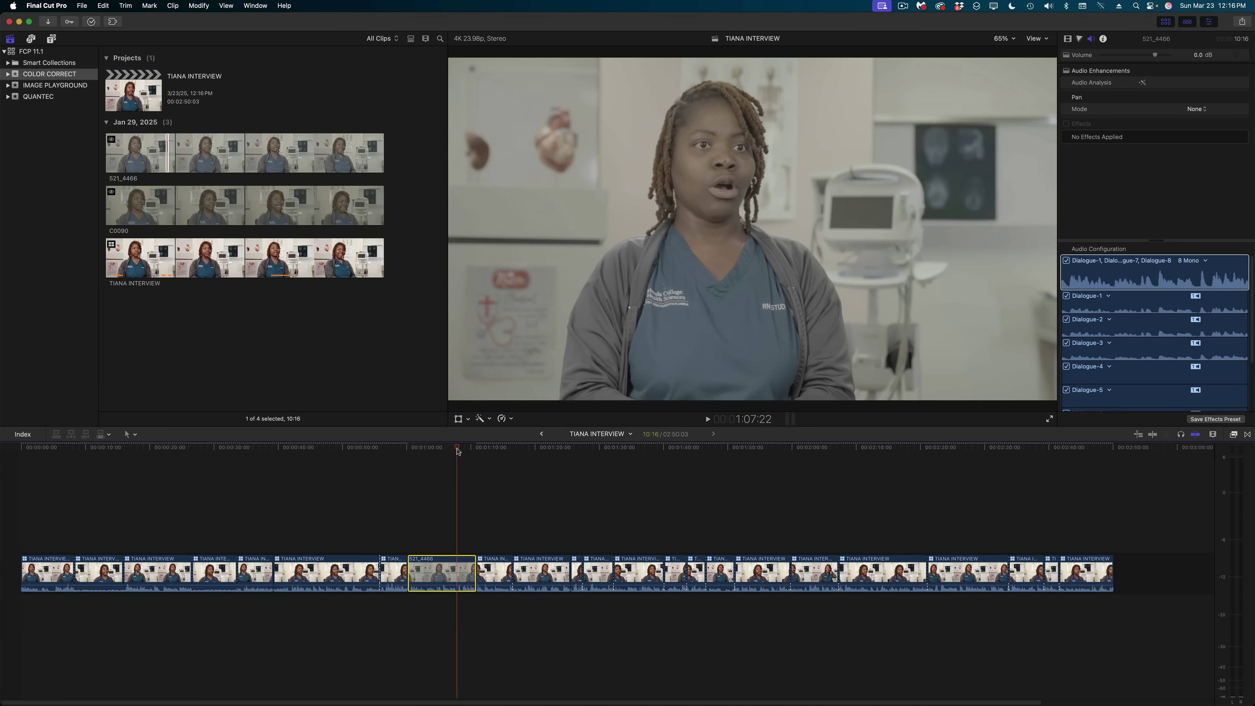
drag(458, 451, 435, 450)
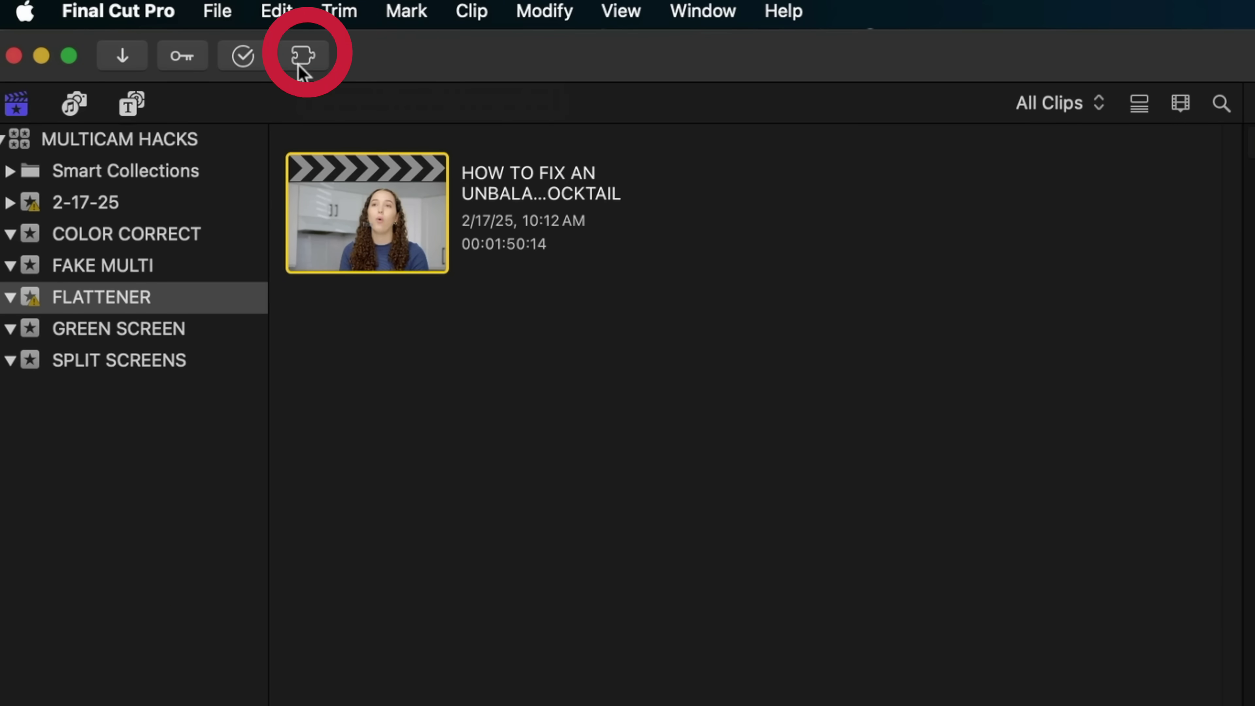
Step: Load the How to Fix an Unbalanced Cocktail project into the Multicam Flattener extension
click(300, 63)
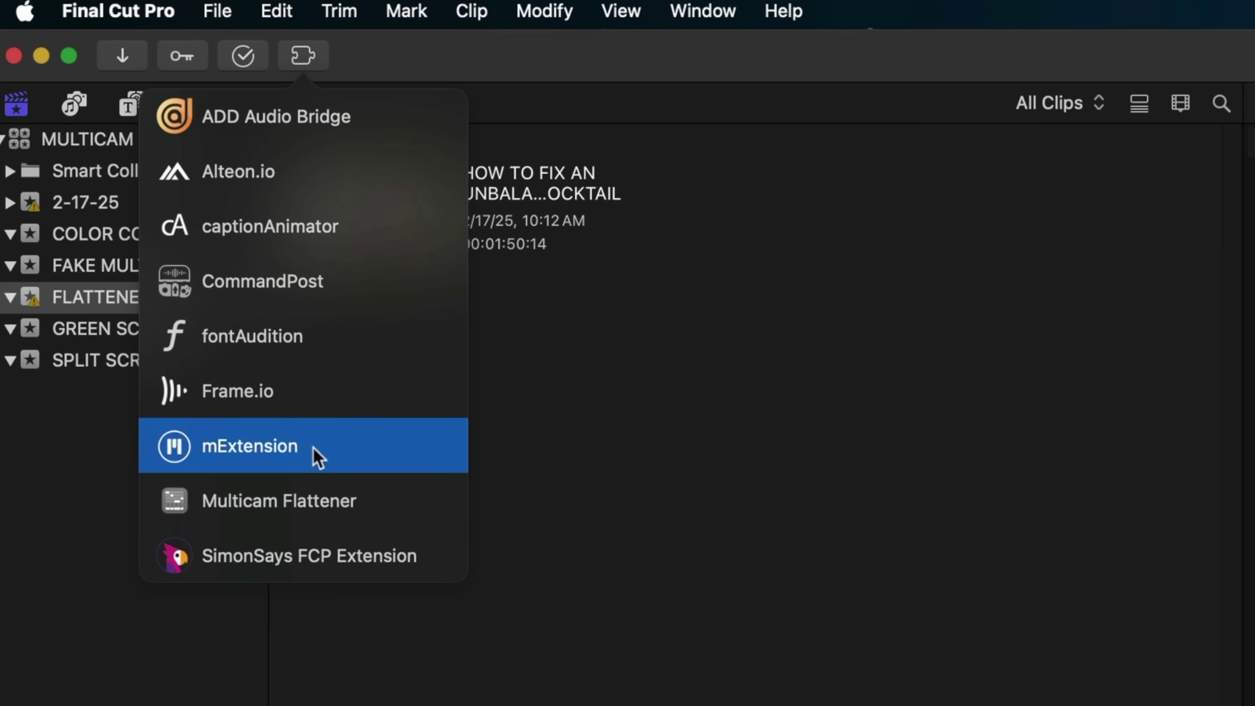
click(306, 500)
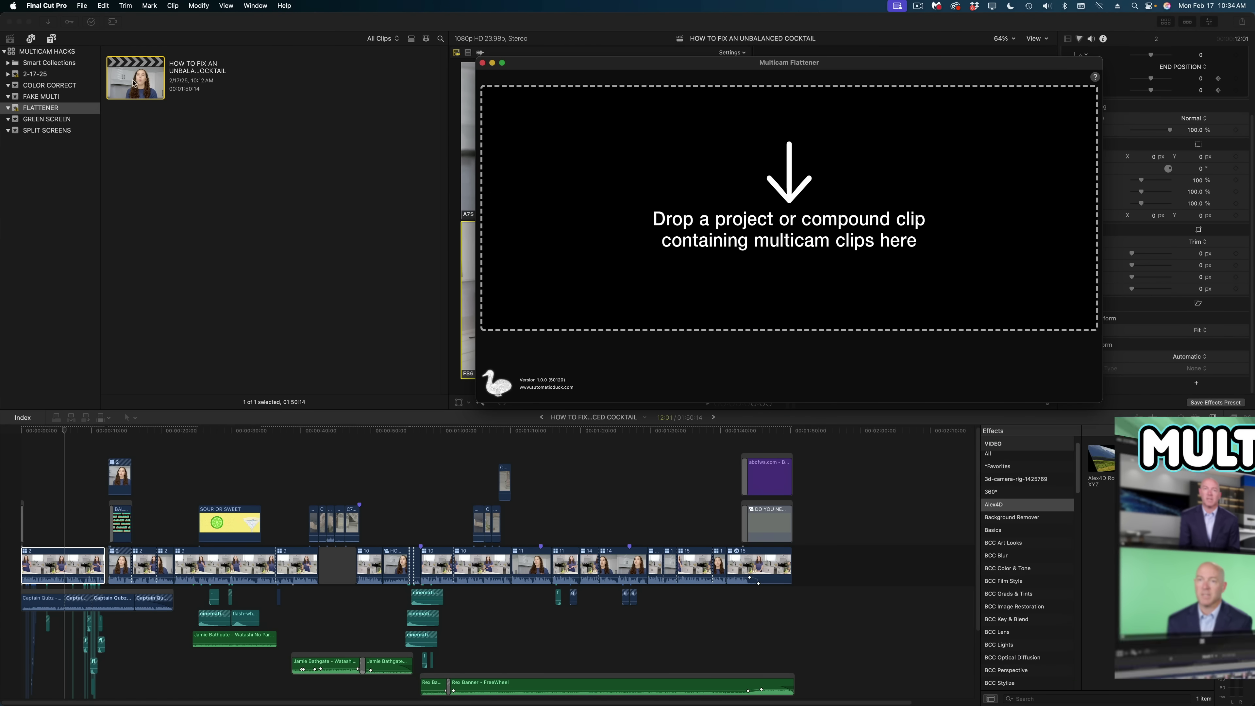
drag(132, 85, 275, 88)
drag(644, 163, 707, 213)
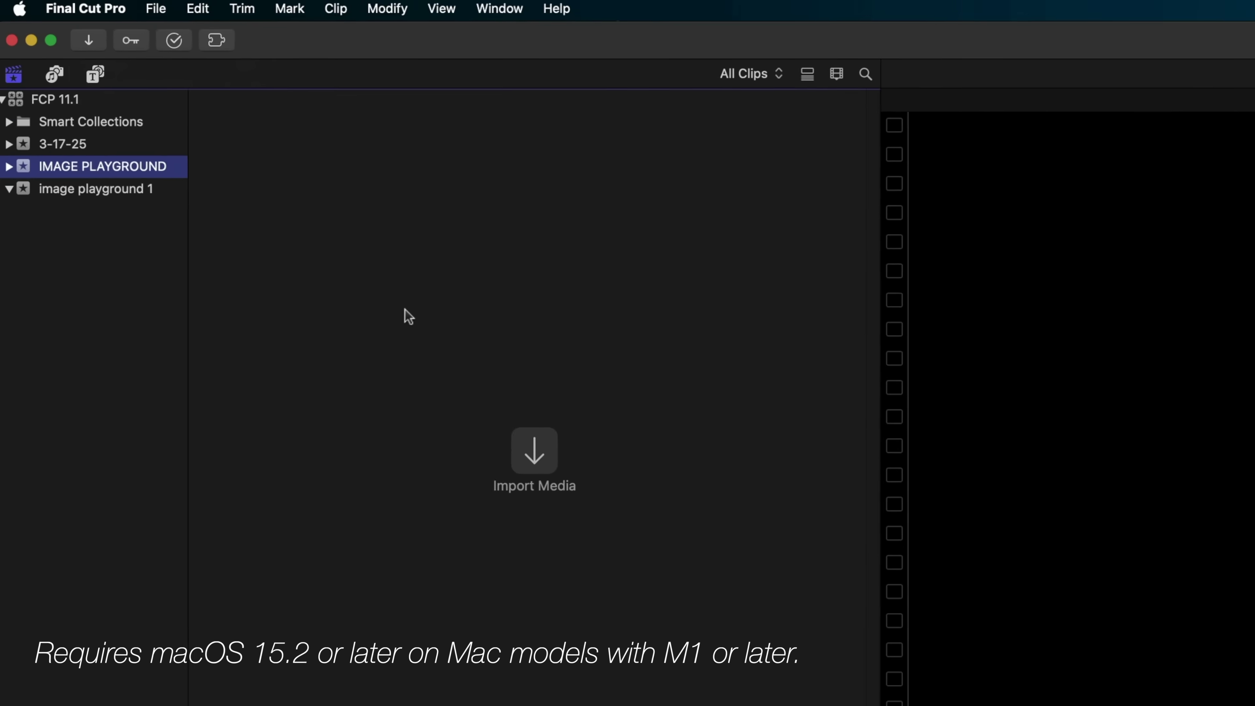
Step: Show the Import button's dropdown options
click(121, 57)
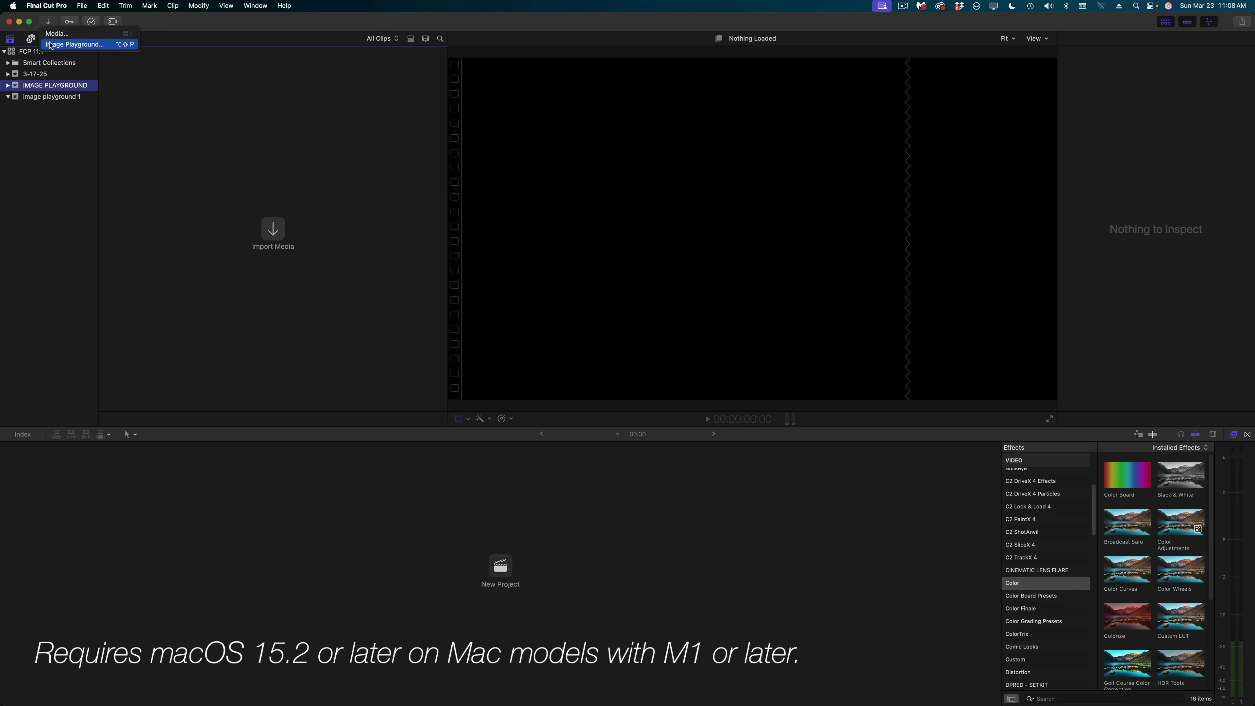
Step: Generate an image from the prompt 'a robber' using a man as the starting person, then import it
click(99, 45)
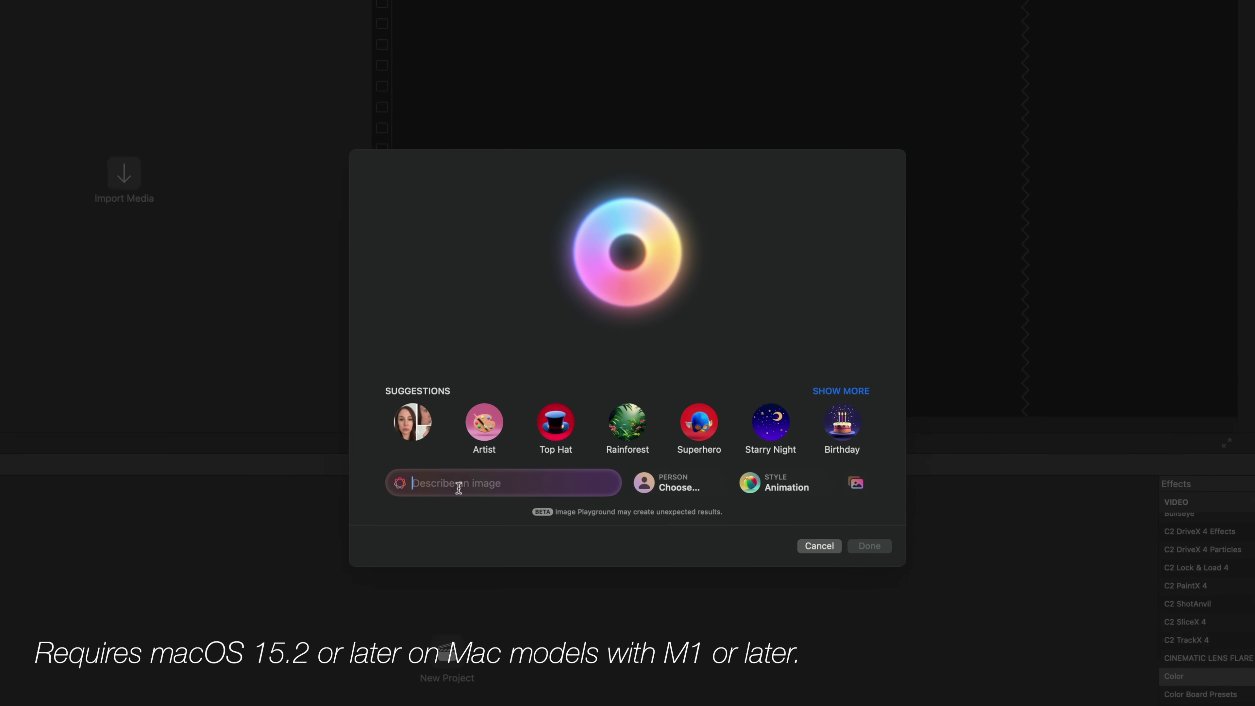
text(a robber wearing a black eye)
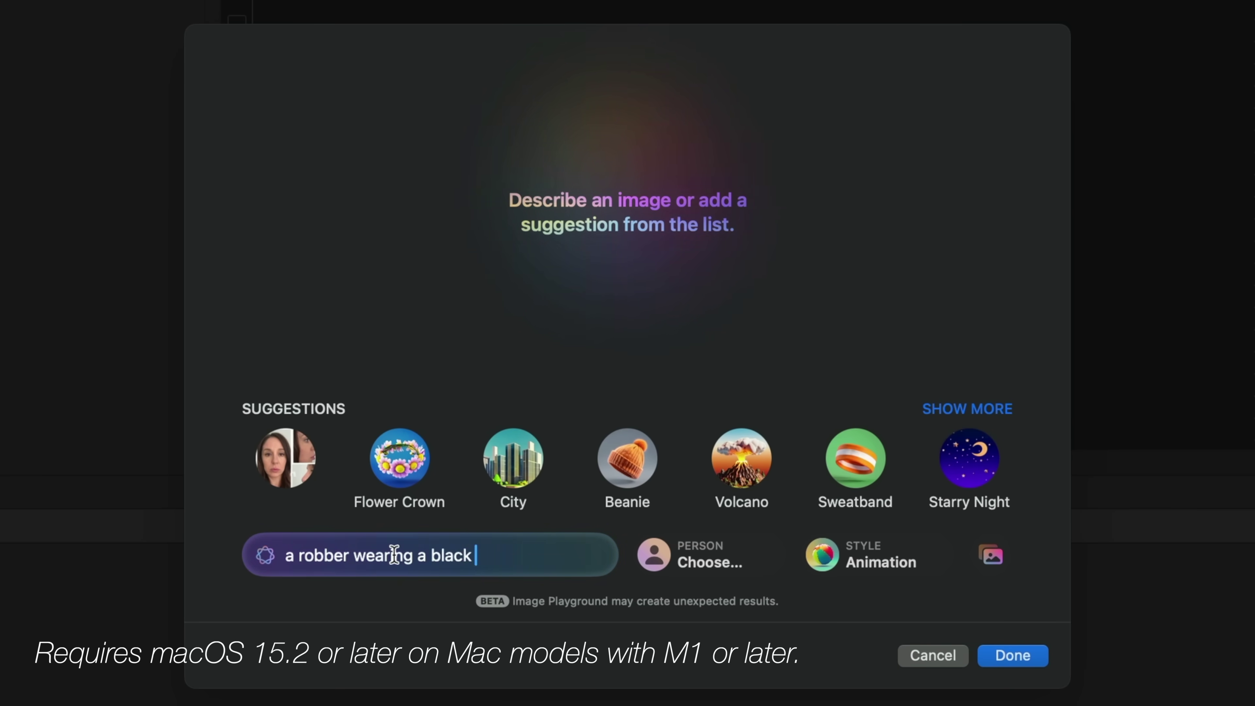
key(Return)
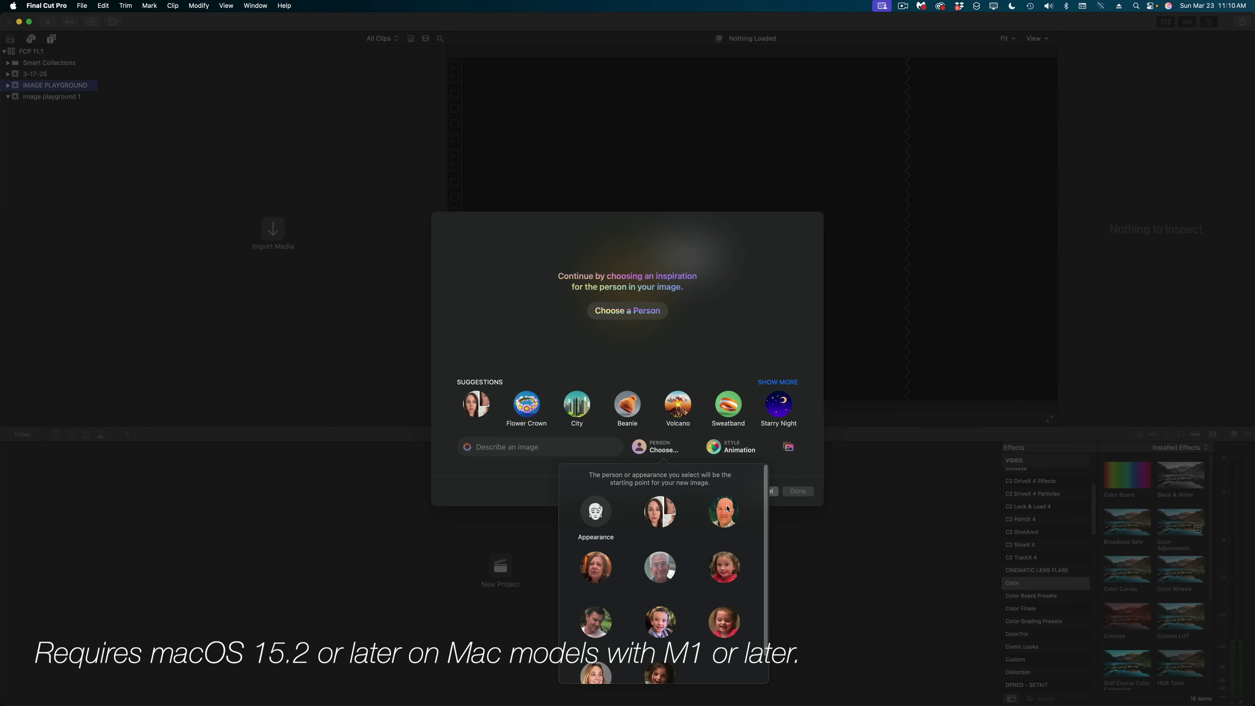
click(597, 635)
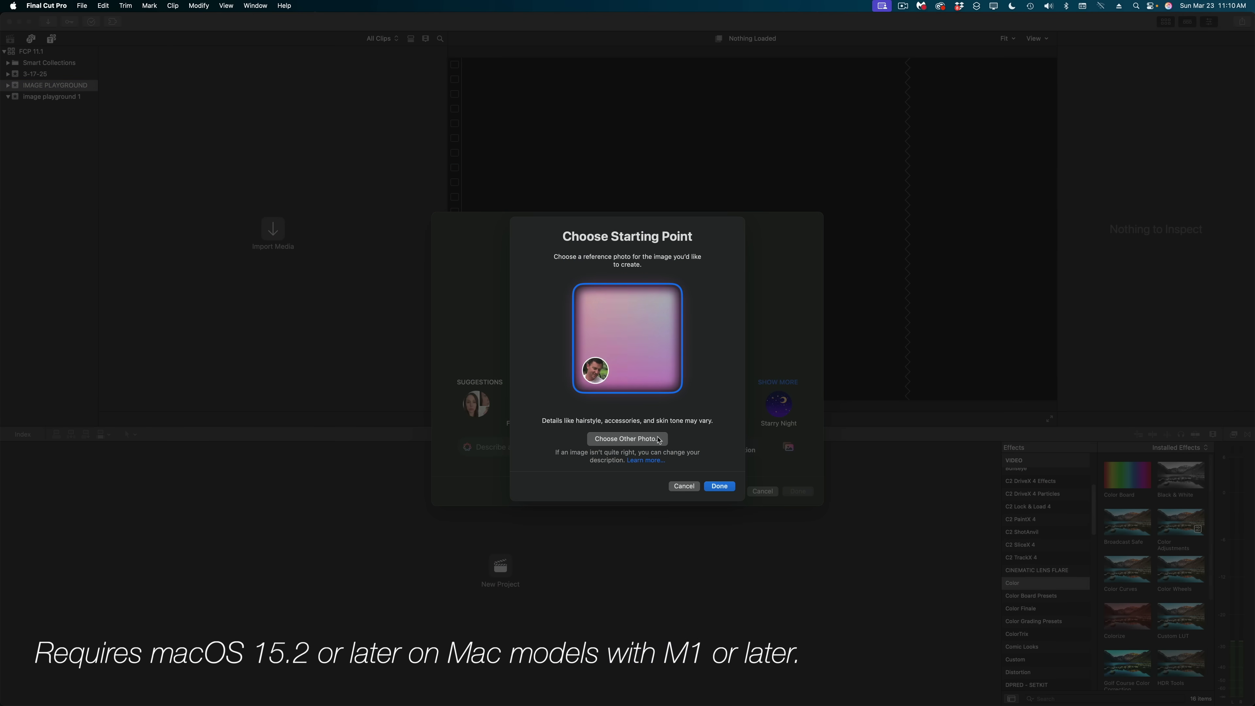
click(722, 489)
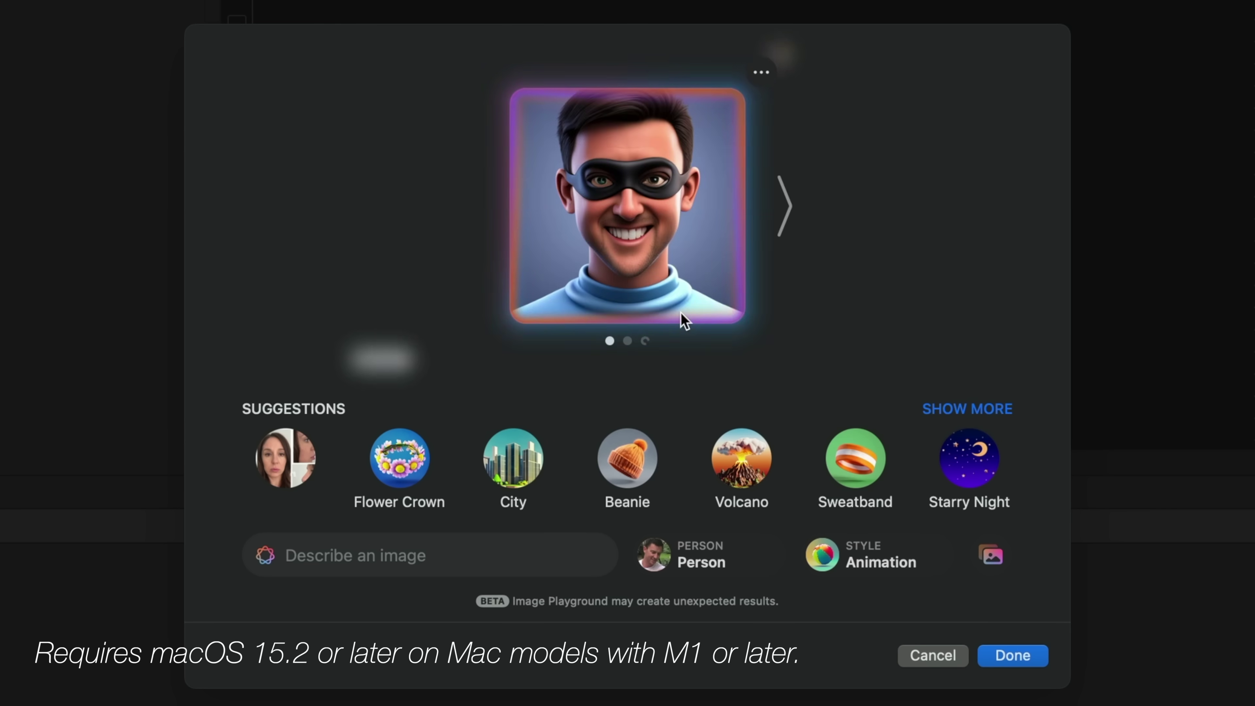
click(697, 290)
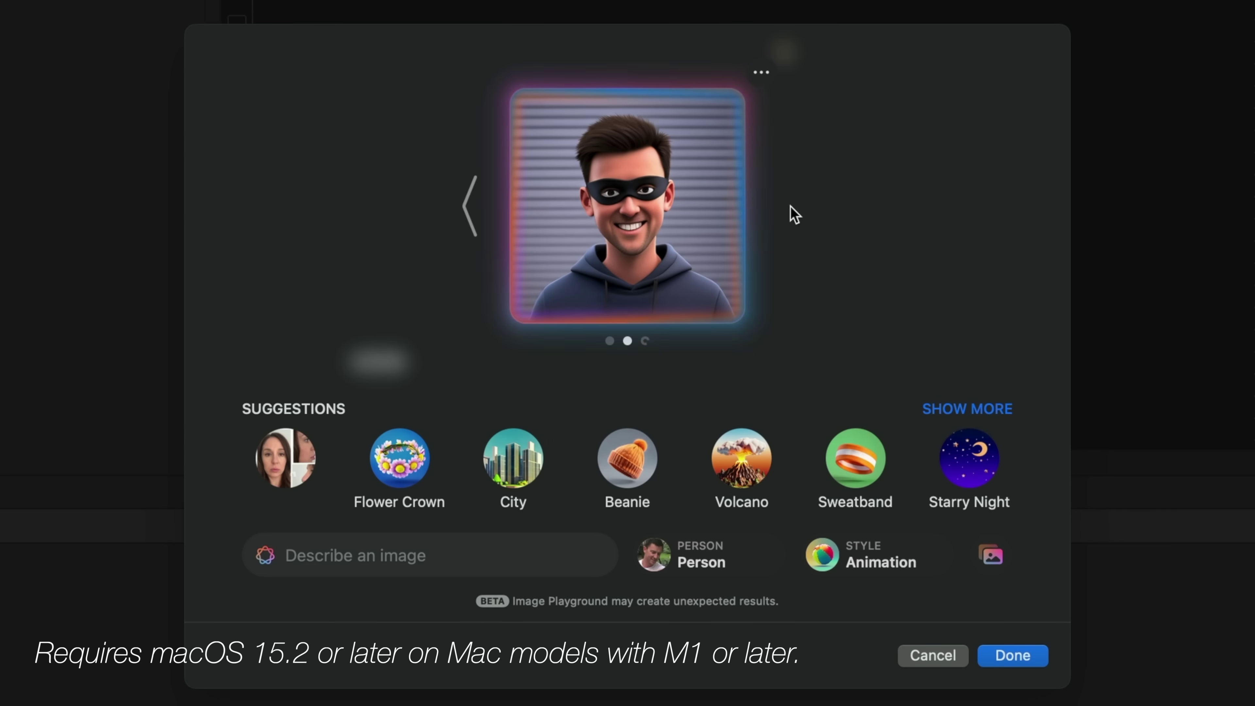
click(1018, 657)
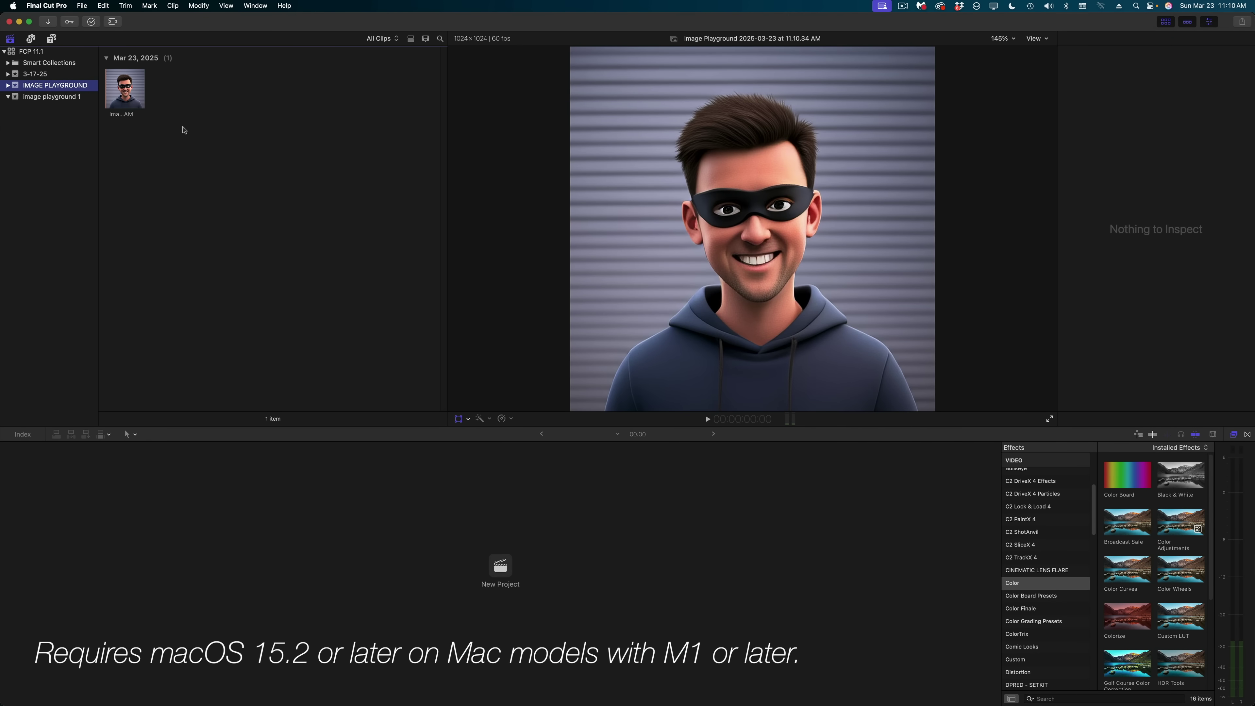